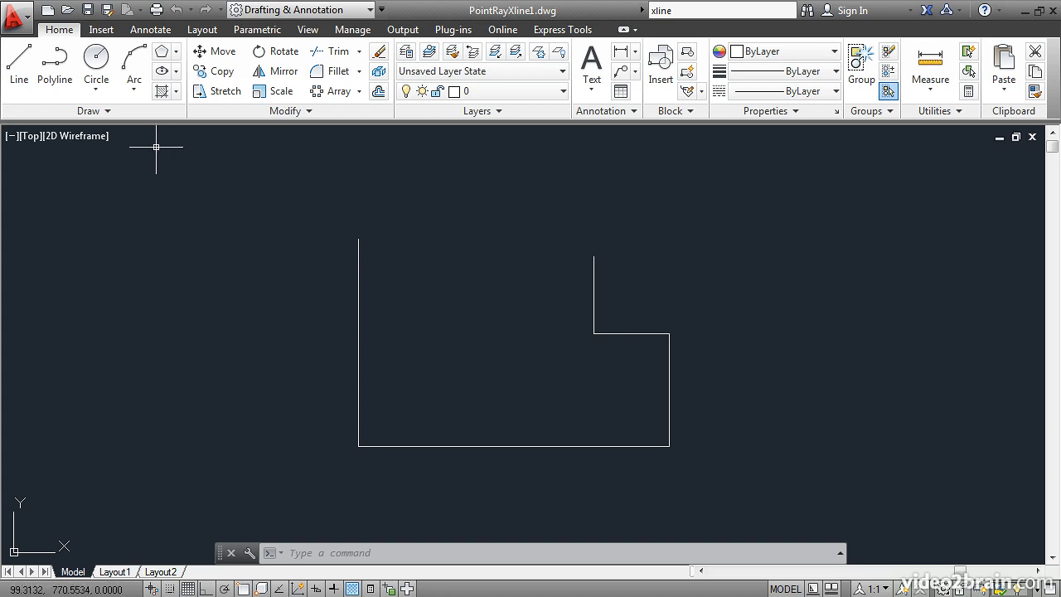
Draw a horizontal construction line (XLINE) with Ortho on, crossing both open vertical lines near their upper ends.
left_click(125, 112)
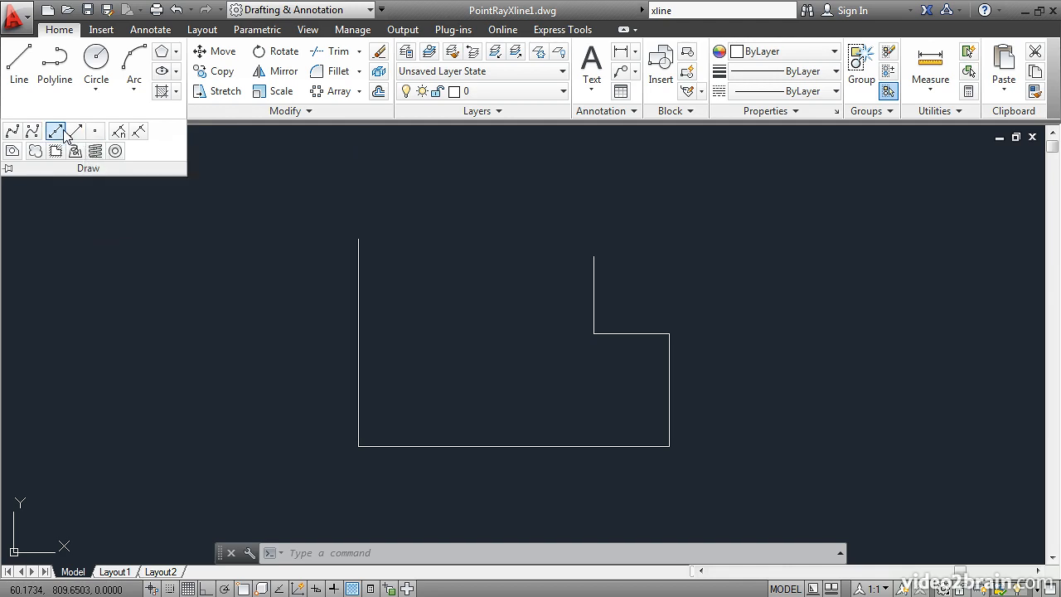
left_click(56, 132)
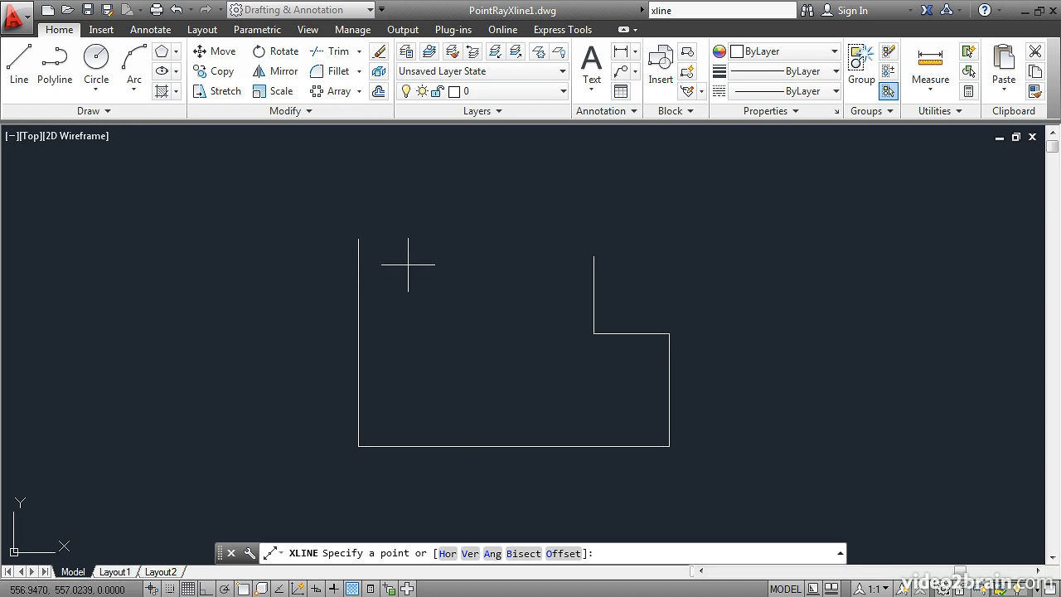
left_click(477, 276)
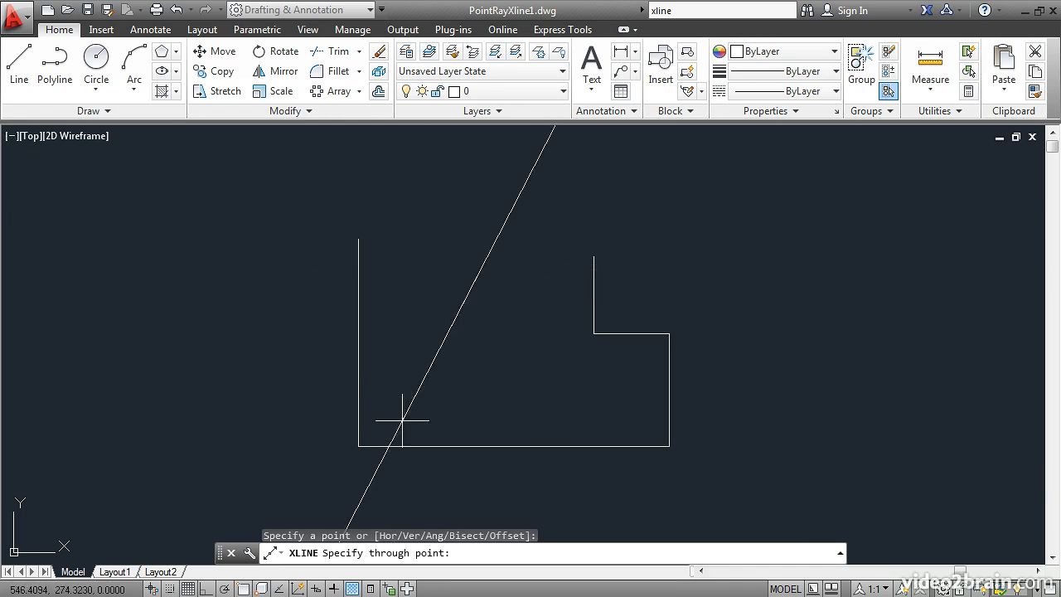
left_click(206, 589)
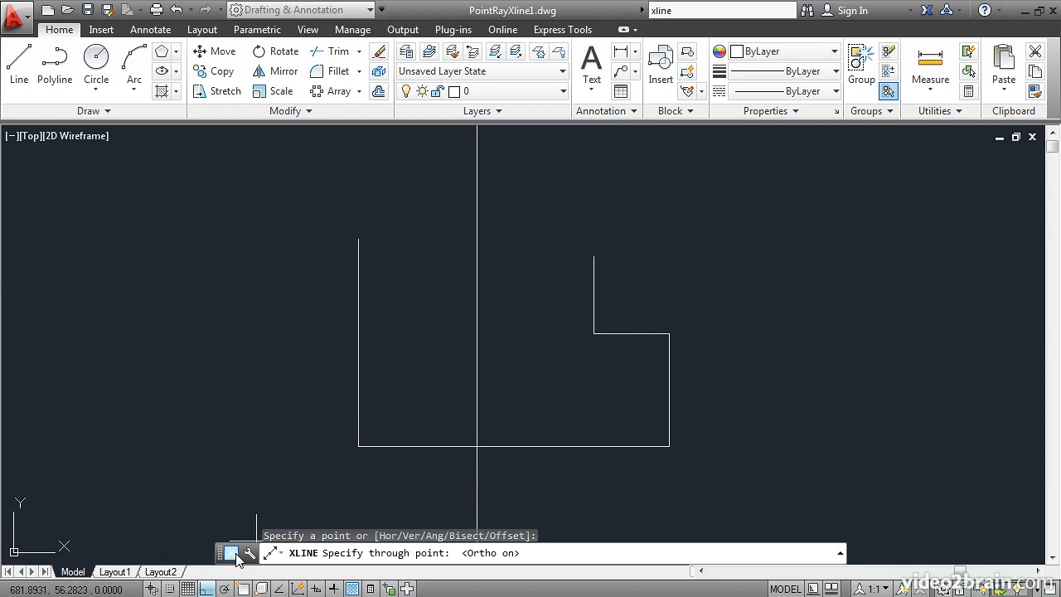
left_click(554, 277)
key("Return")
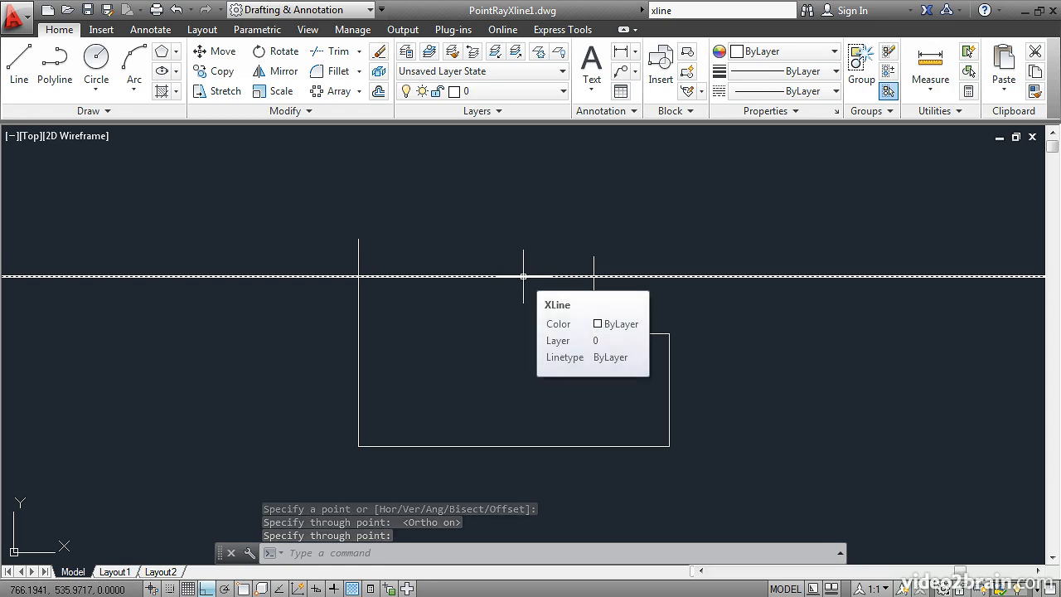
Trim the construction line beyond the right-hand short vertical line and cut off both vertical line ends above it.
scroll(502, 311, "down", 4)
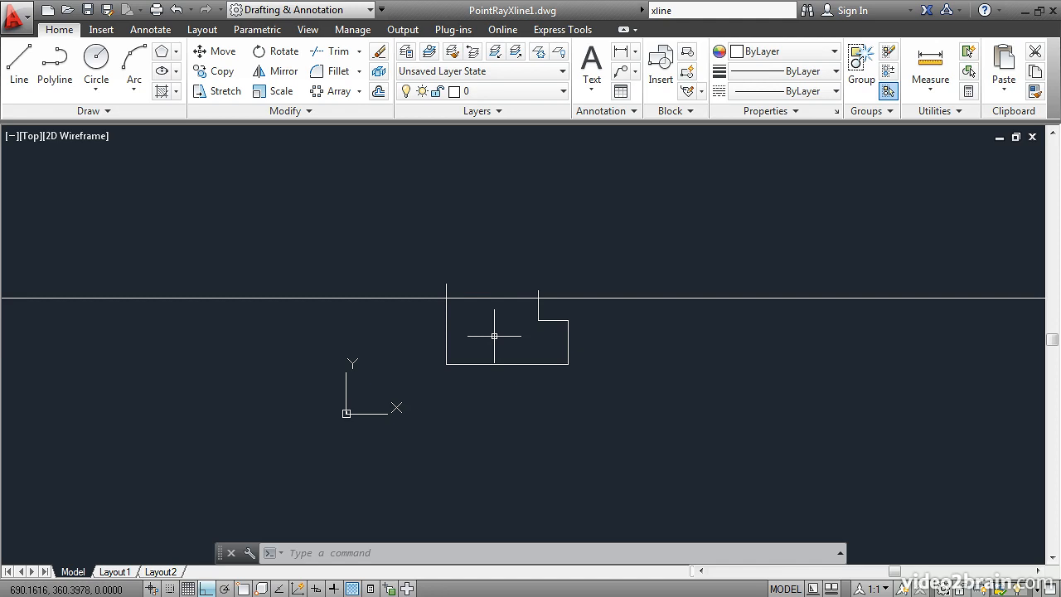
scroll(494, 336, "up", 4)
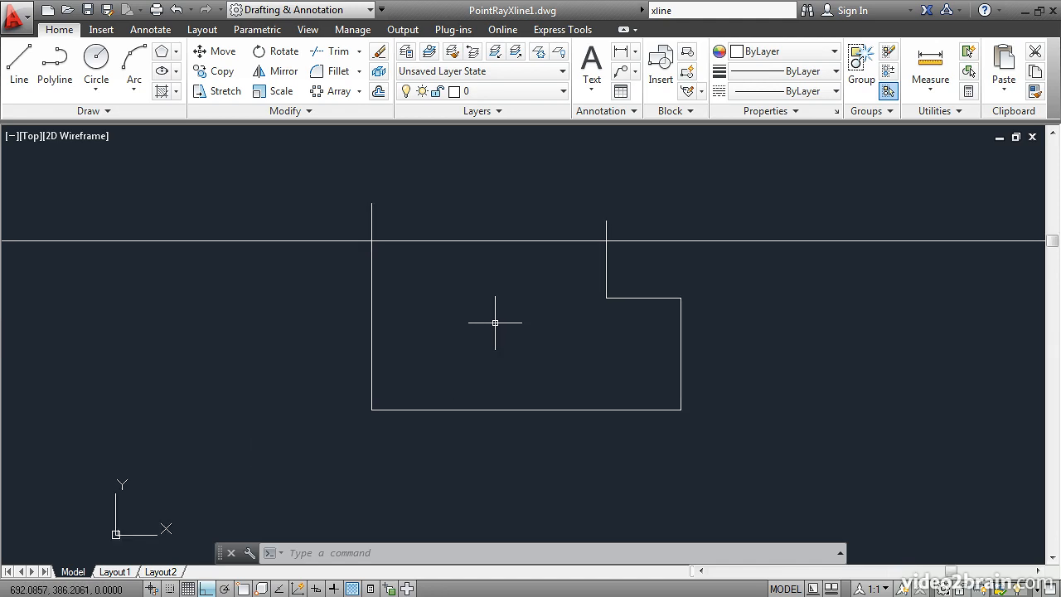
middle_click_drag(498, 304, 476, 341)
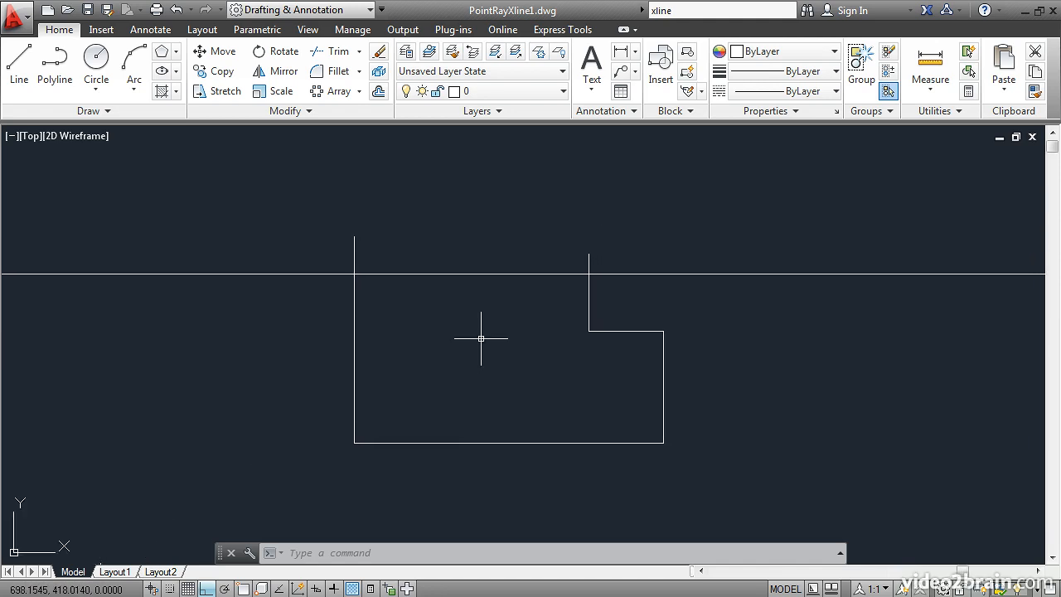
left_click(331, 52)
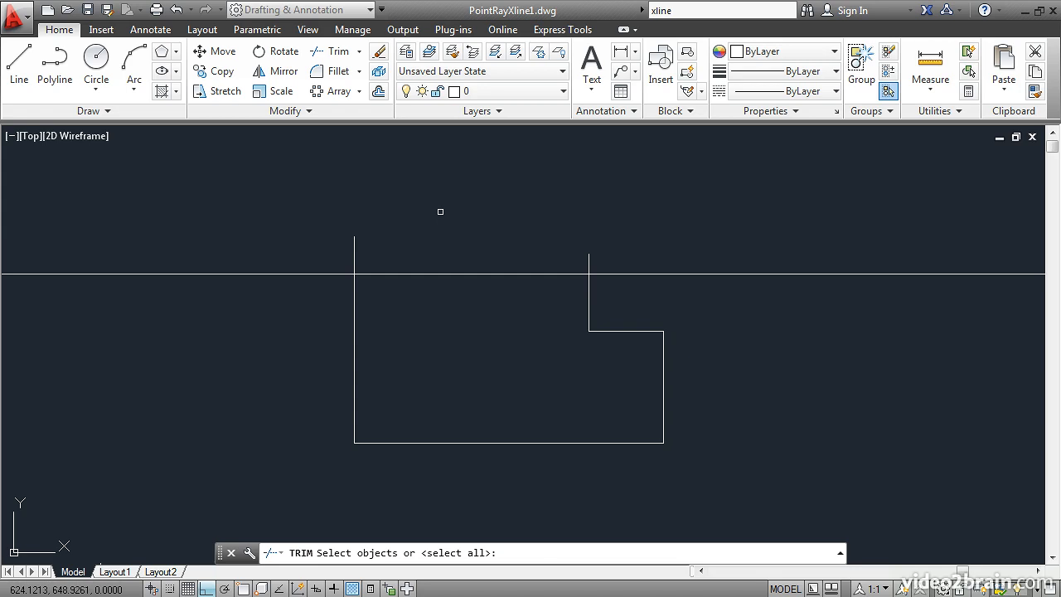
key("Return")
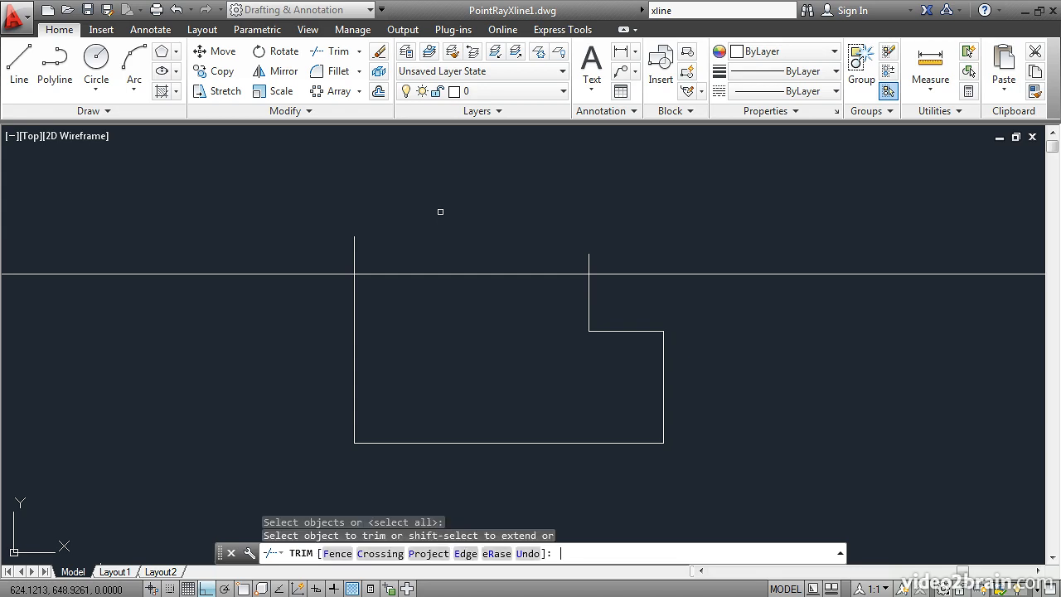
left_click(622, 273)
left_click(588, 261)
left_click(354, 251)
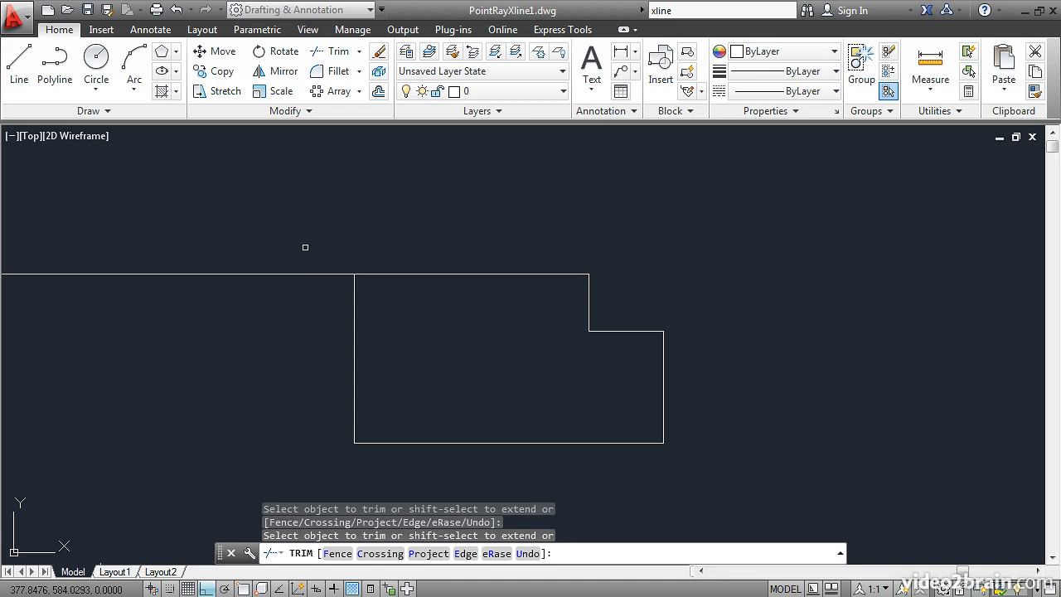
key("Return")
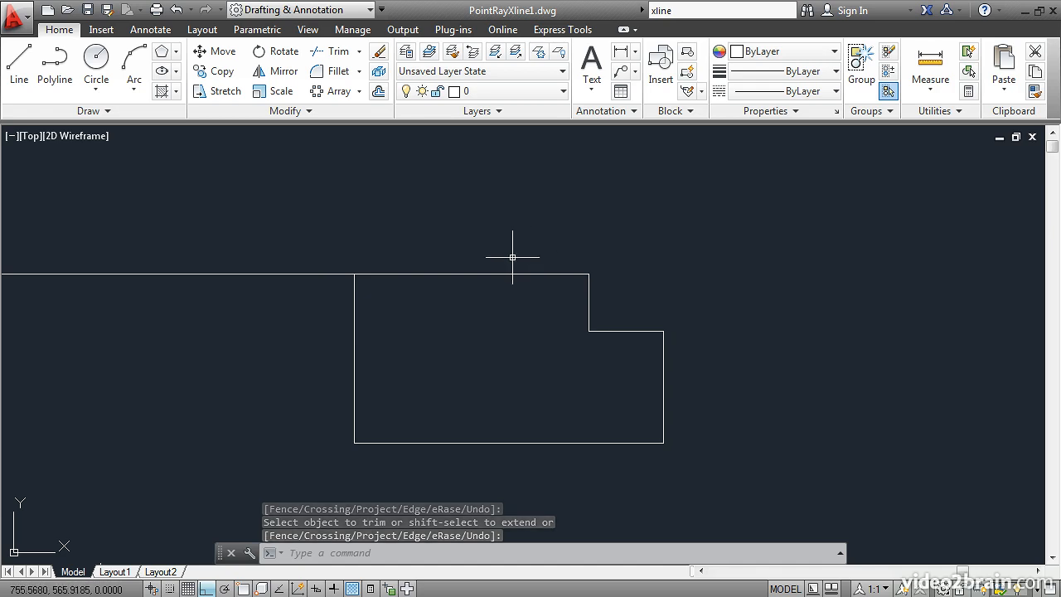
Trim the remaining construction line portion that extends left of the outline, using all objects as cutting edges.
mouse_move(502, 274)
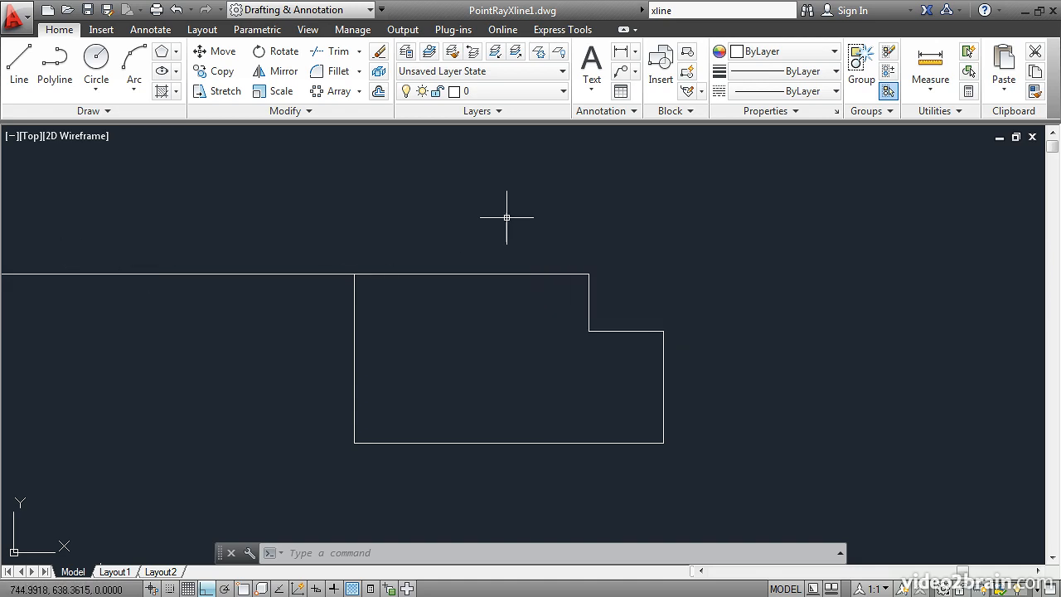
left_click(335, 51)
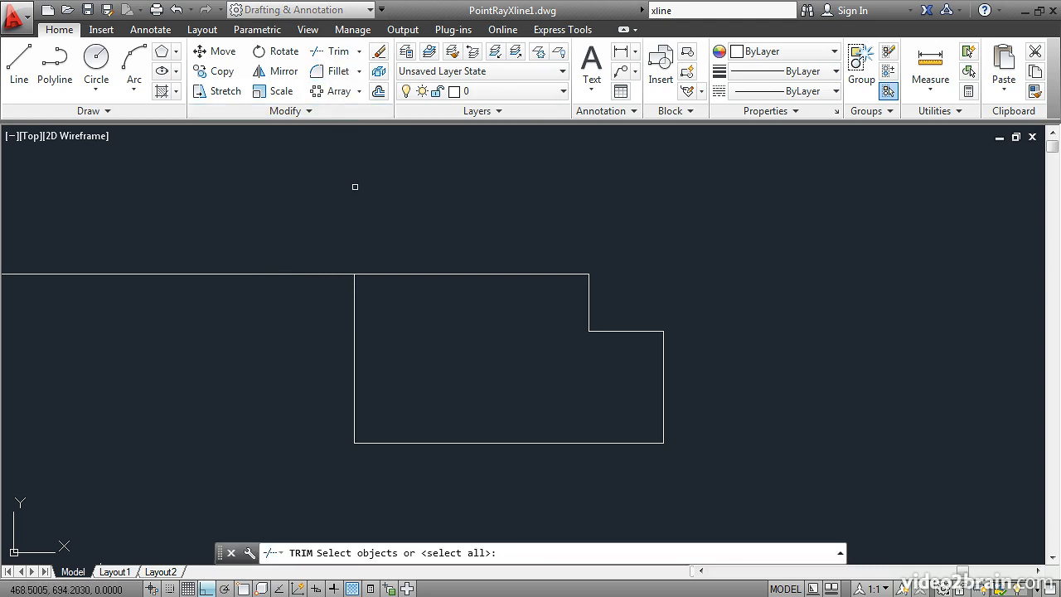
key("Return")
left_click(336, 266)
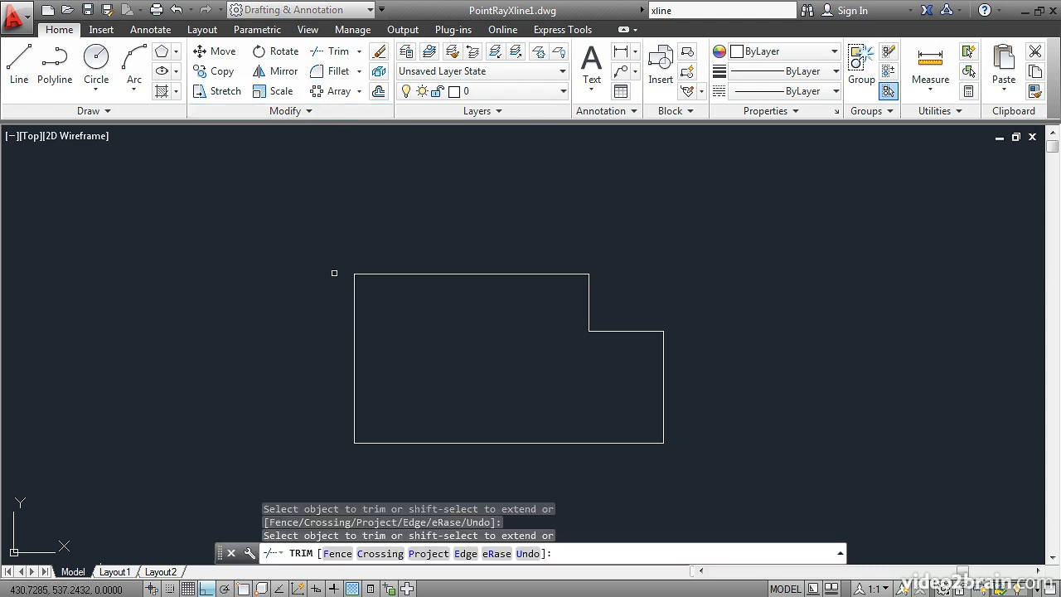
key("Return")
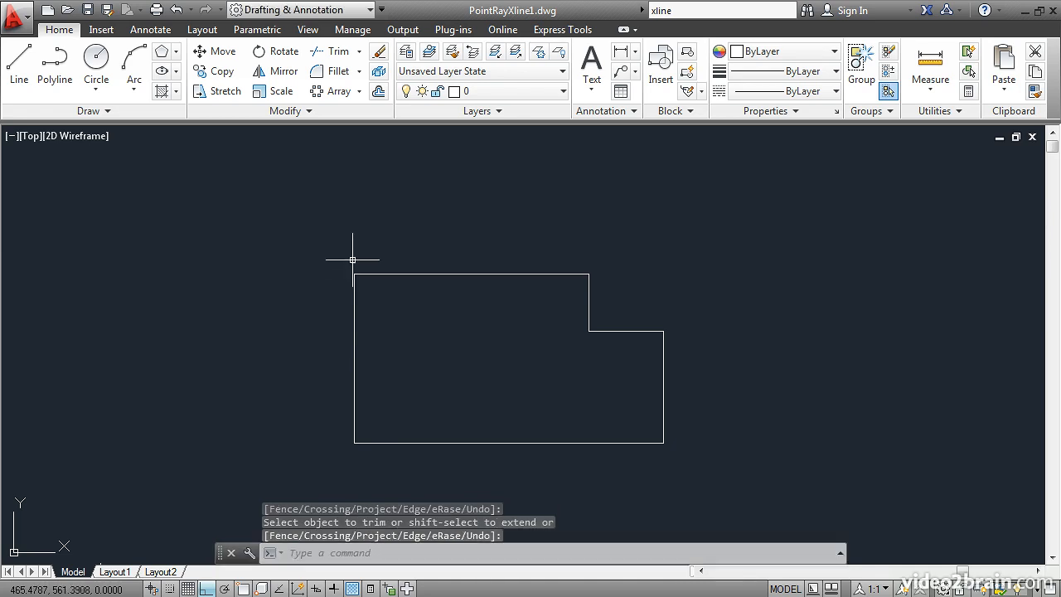
Place a point object at the midpoint of the outline's rightmost vertical line using the Midpoint snap.
mouse_move(424, 273)
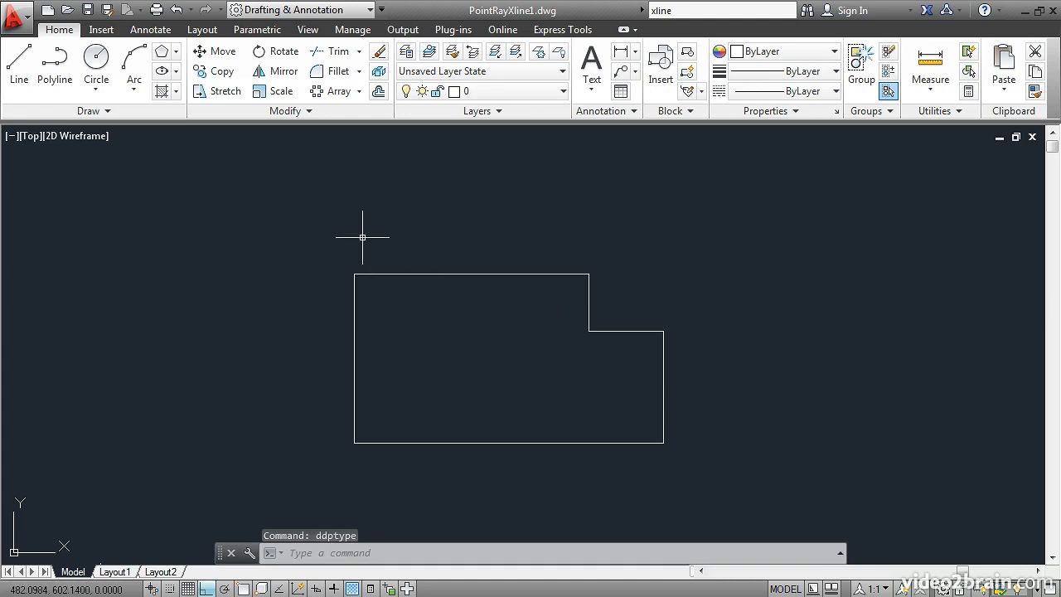
left_click(120, 111)
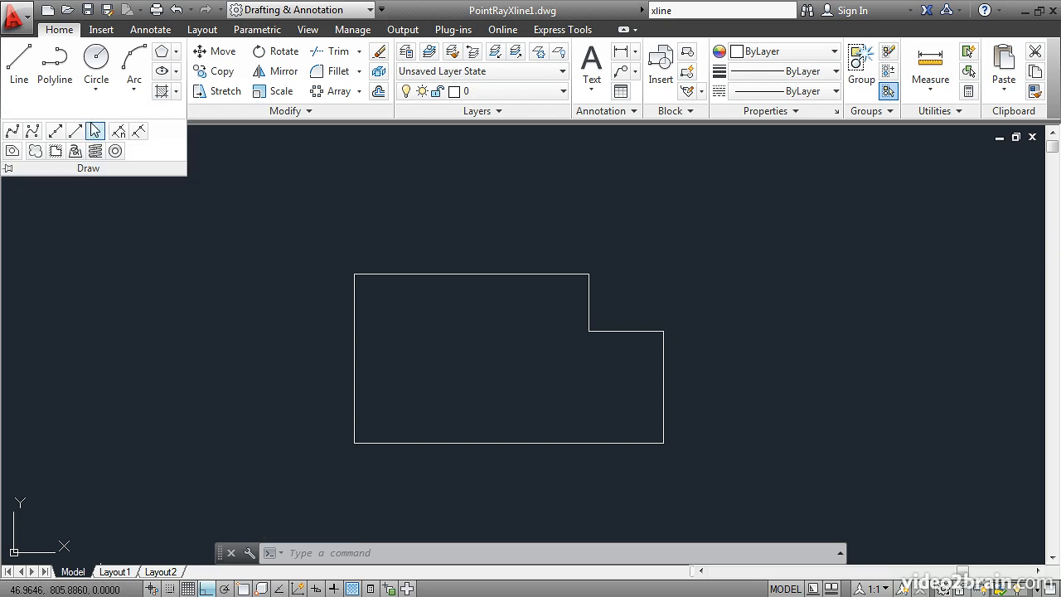
left_click(94, 135)
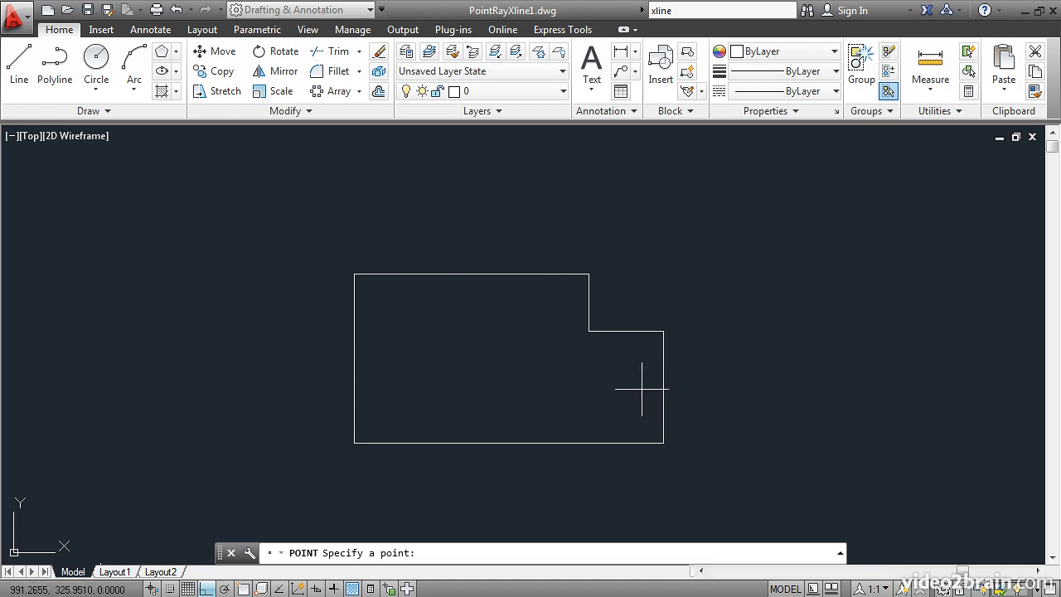
right_click(675, 252, "shift")
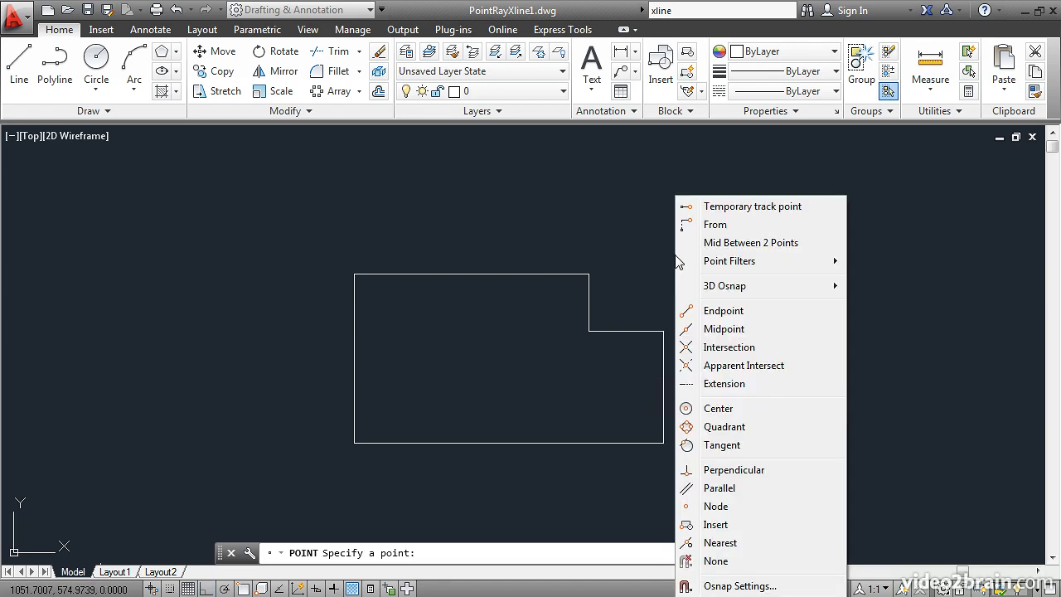
left_click(721, 329)
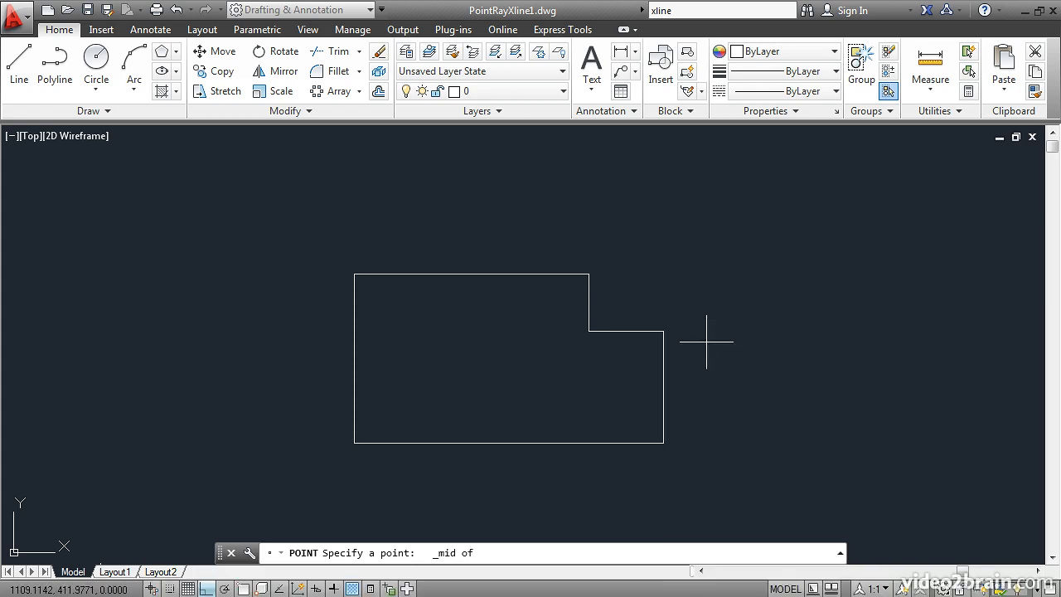
left_click(663, 386)
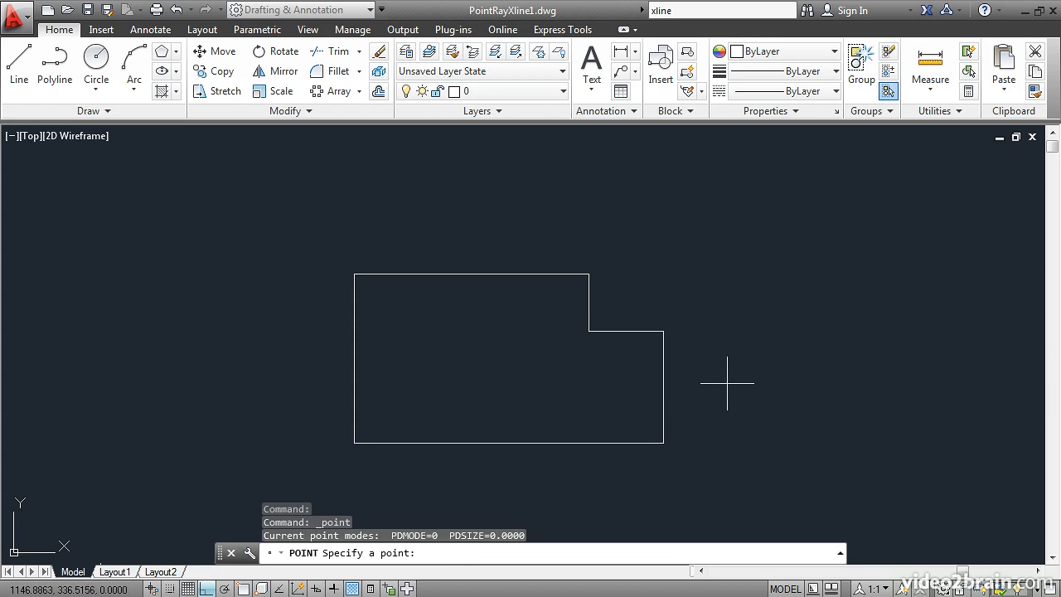
key("Return")
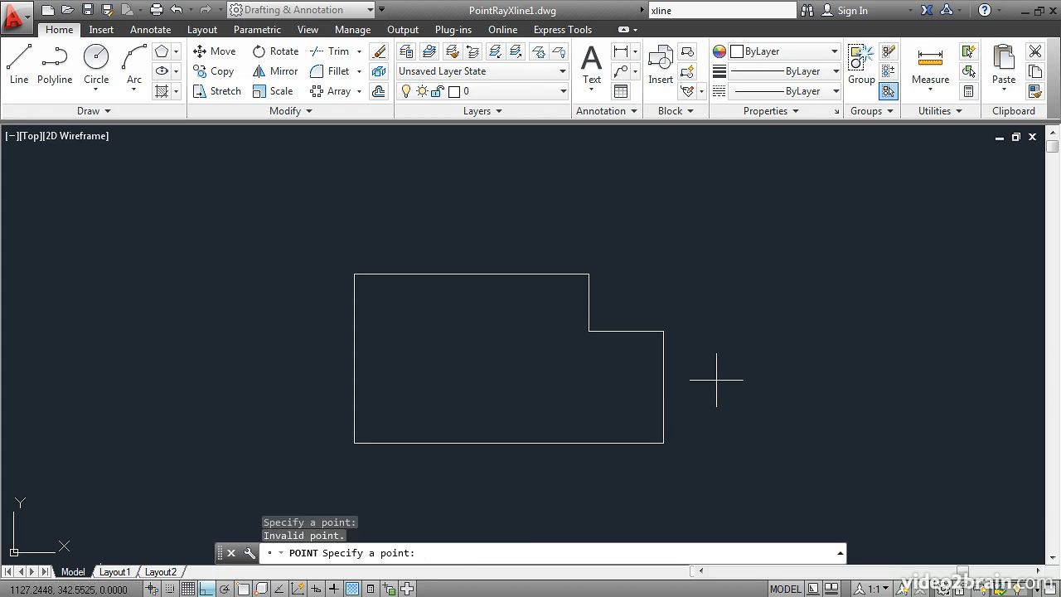
key("Escape")
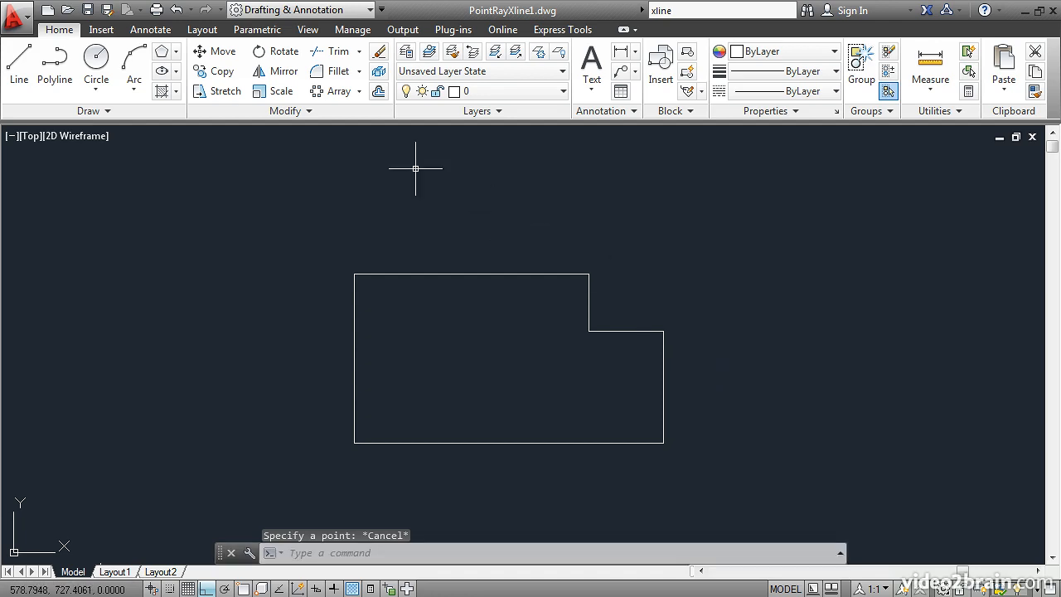
Erase the rightmost vertical line of the outline.
left_click(378, 54)
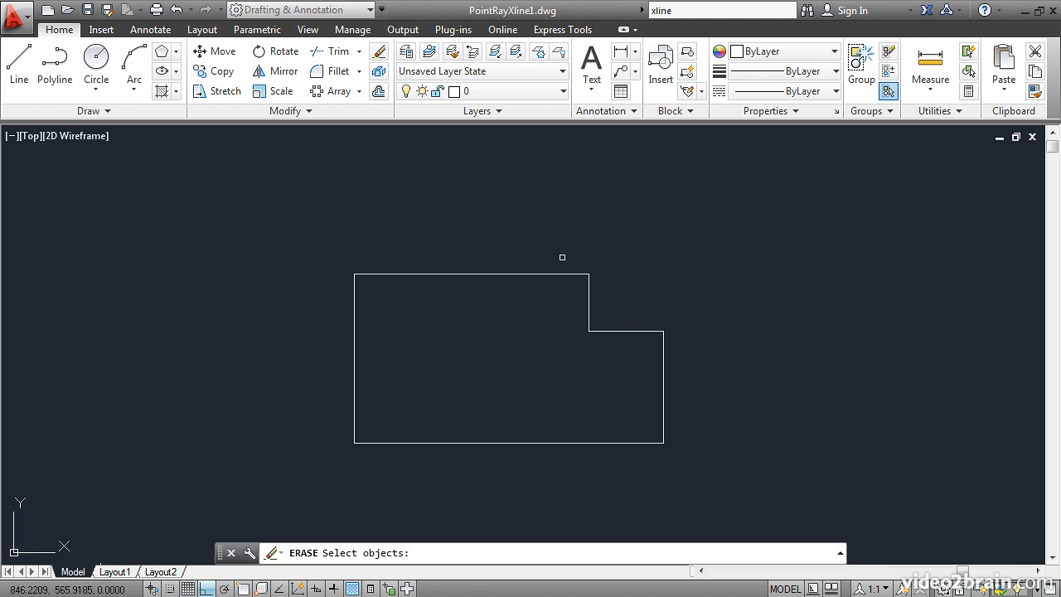
left_click(664, 354)
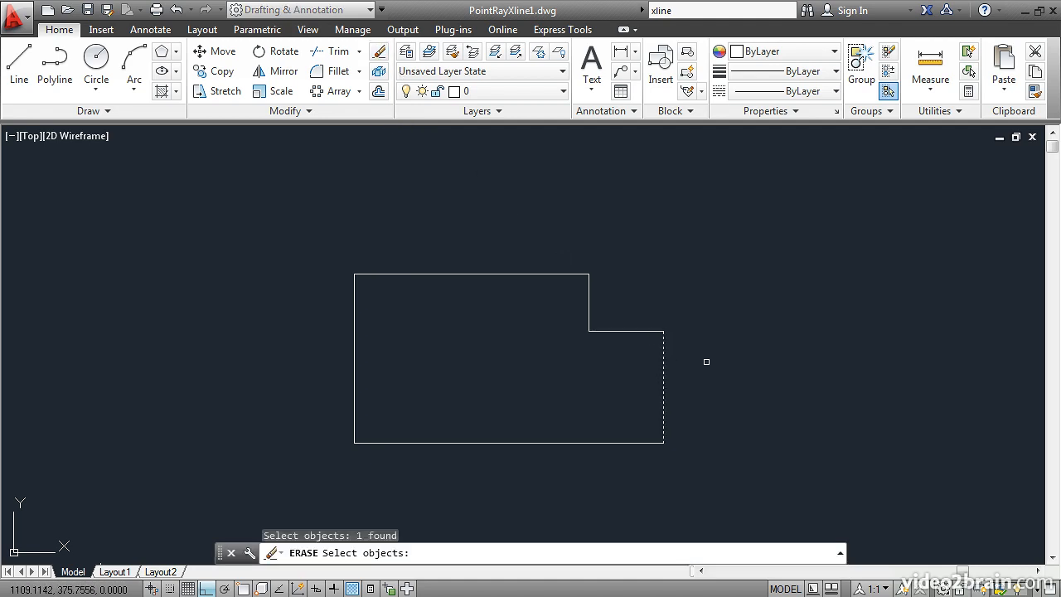
key("Return")
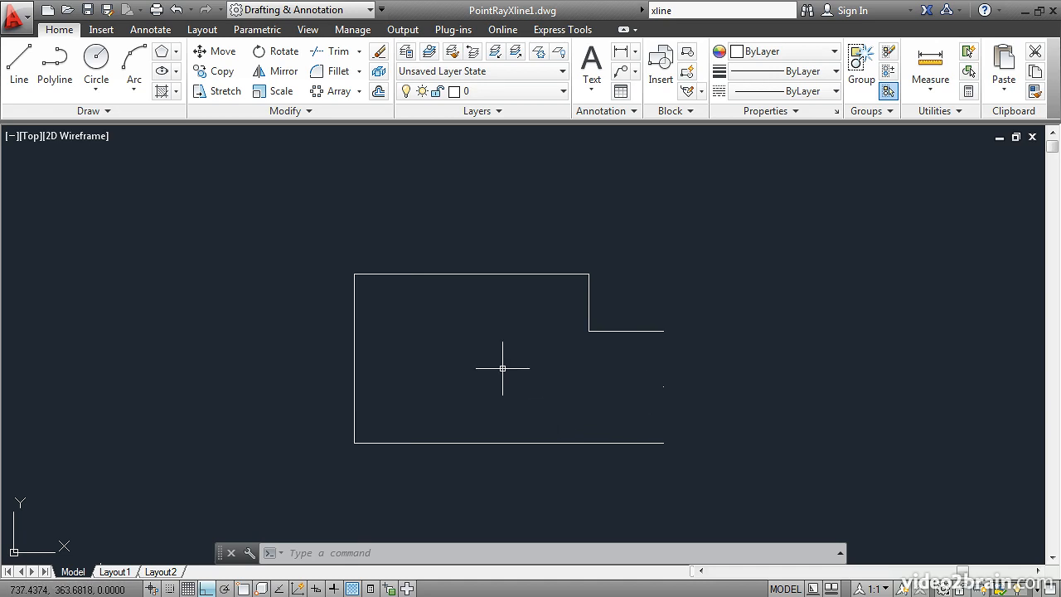
Use DDPTYPE to change the point style to the circle with an X through it.
type("DD")
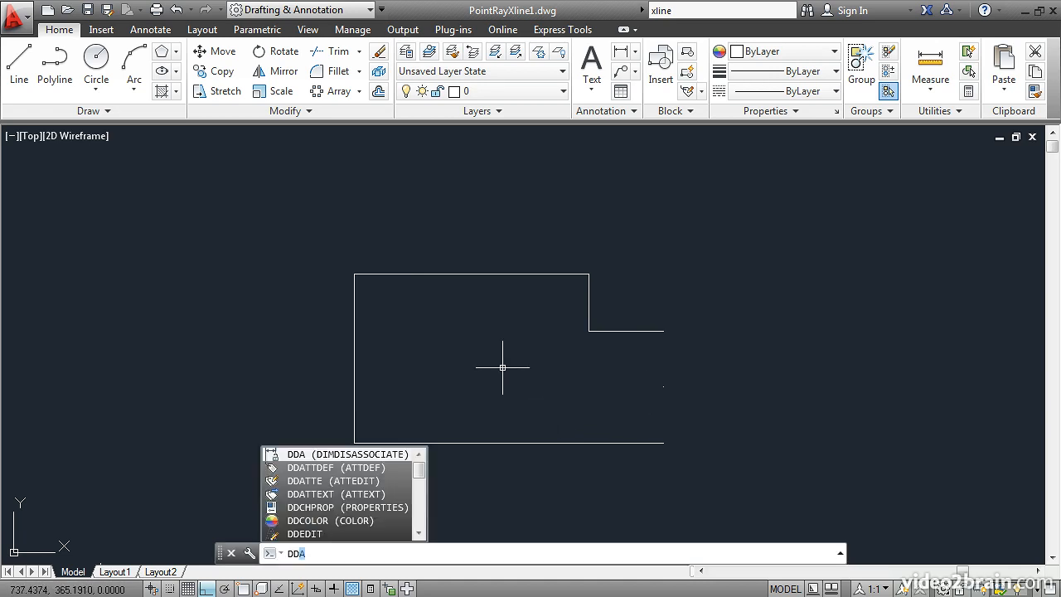
type("Ptype")
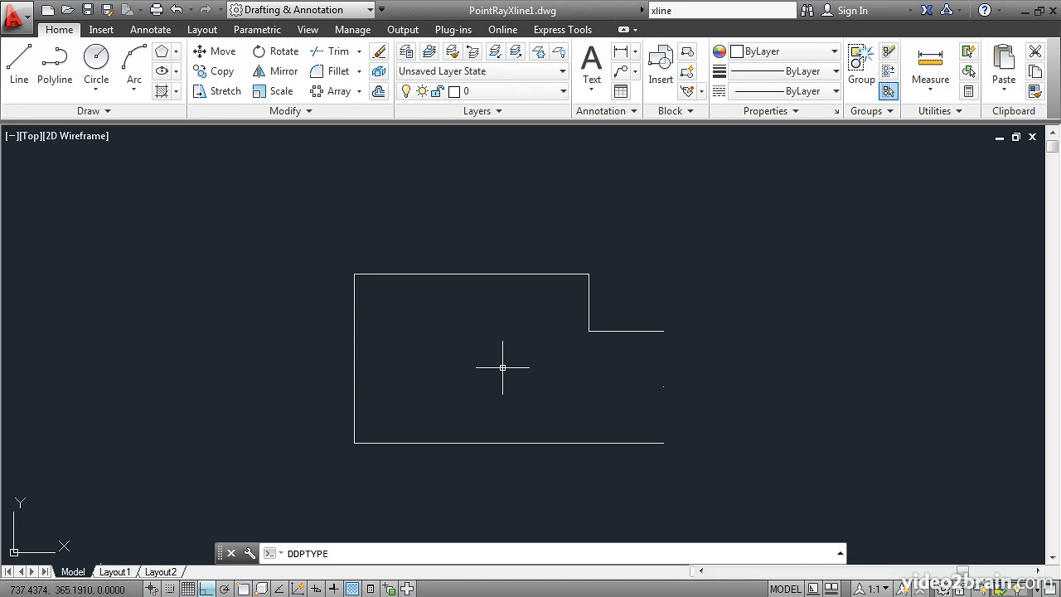
key("Return")
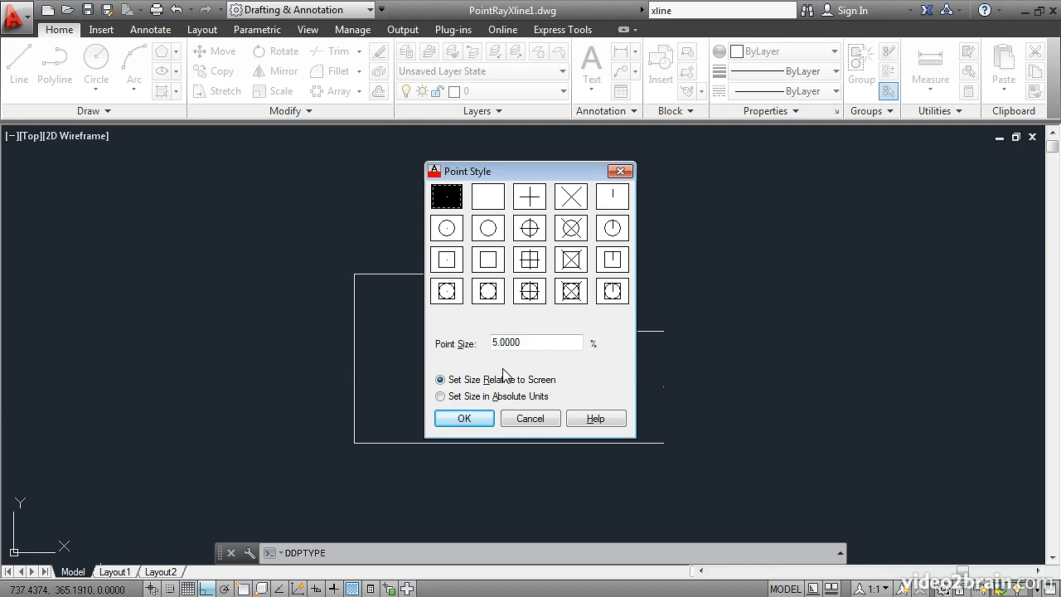
left_click(576, 235)
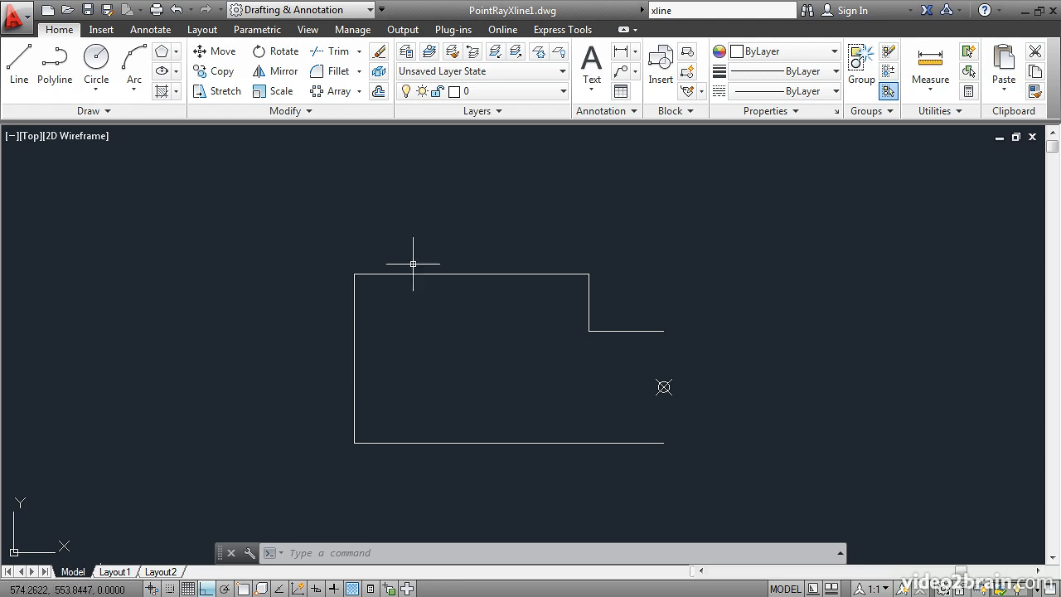
Draw a Center, Start, End arc centered on the point's Node snap, from the lower line's right endpoint to the upper line's right endpoint.
left_click(137, 95)
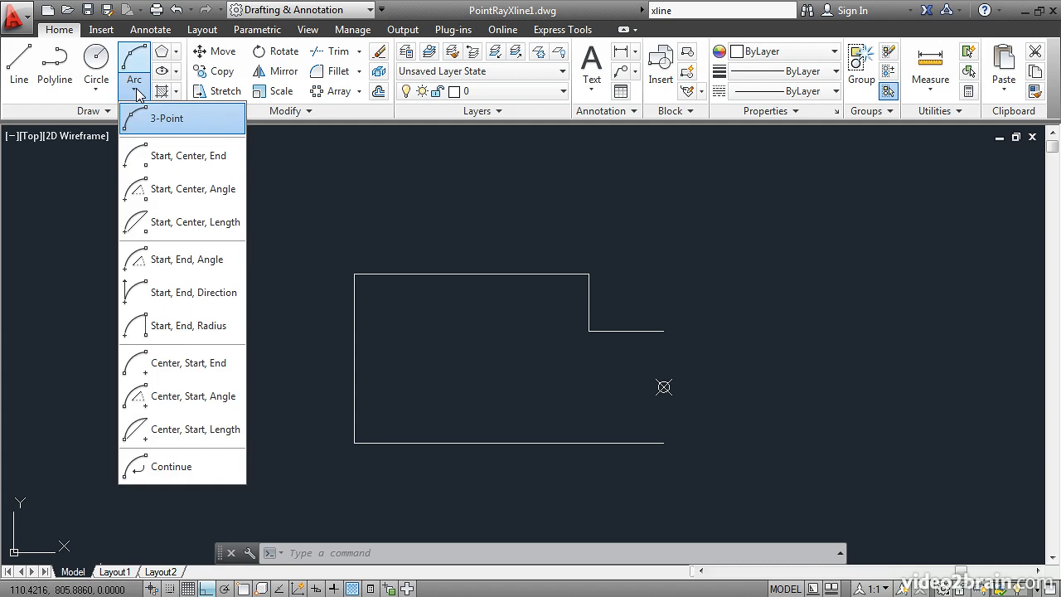
left_click(171, 365)
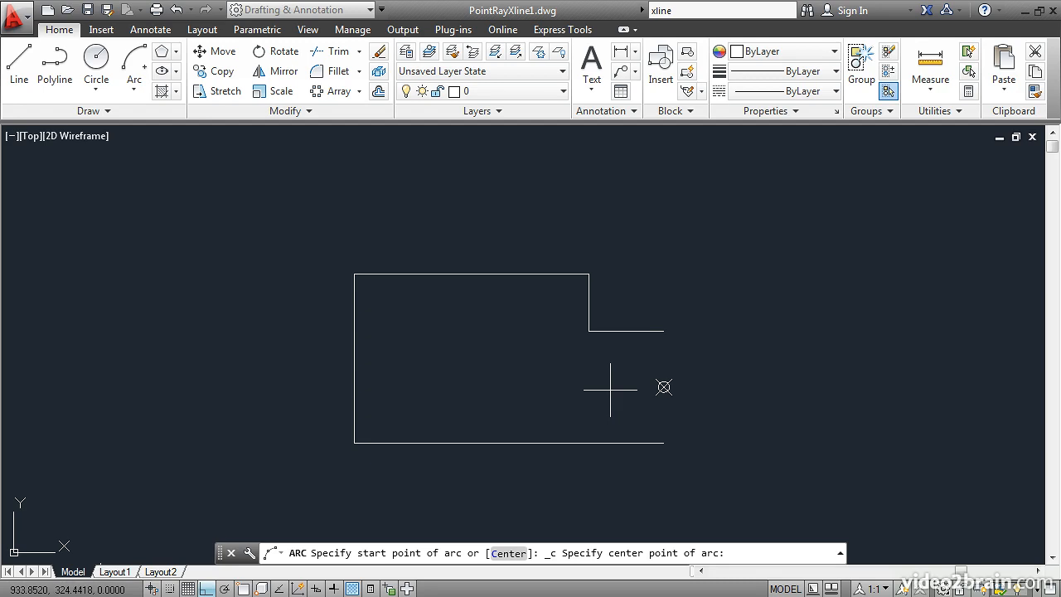
right_click(683, 279, "shift")
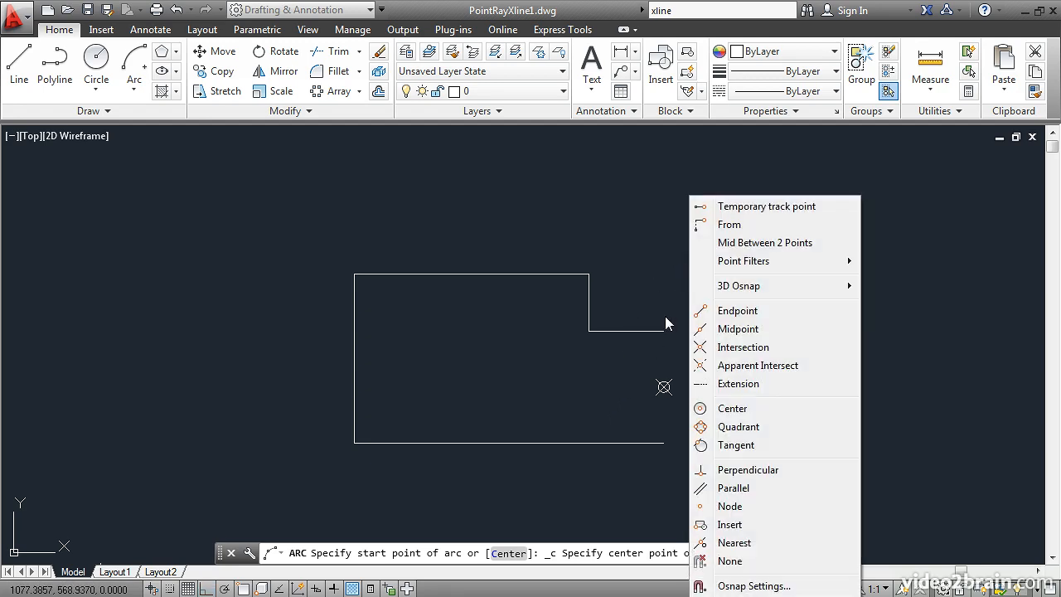
left_click(721, 507)
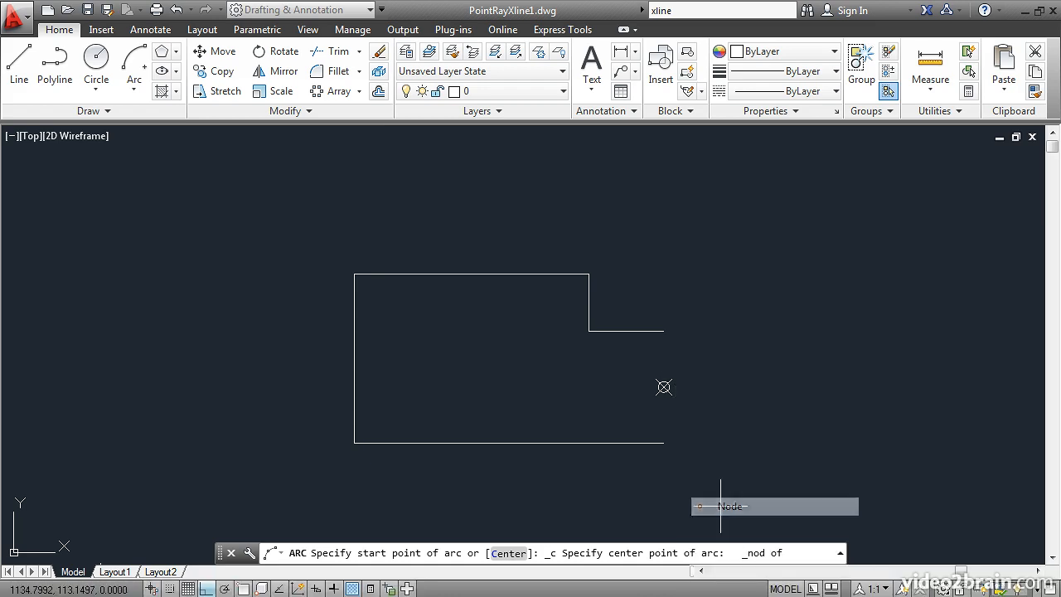
left_click(663, 386)
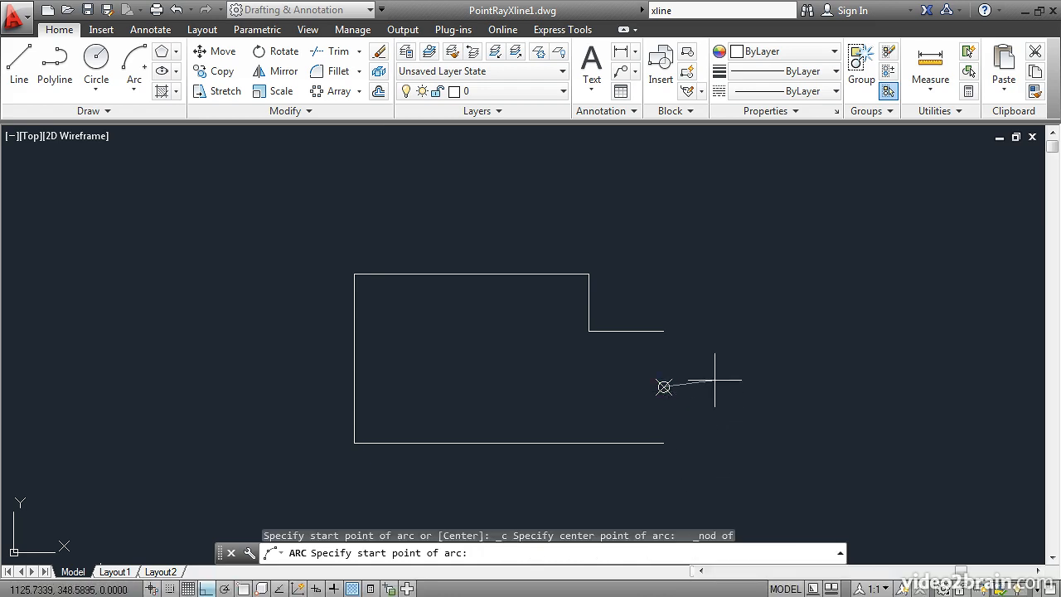
right_click(707, 304, "shift")
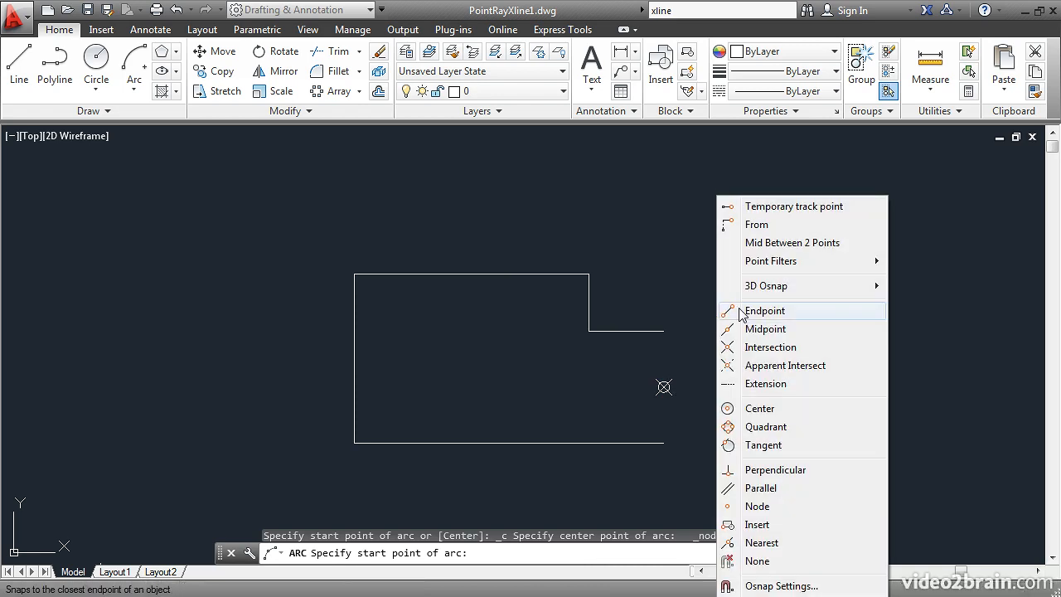
left_click(742, 311)
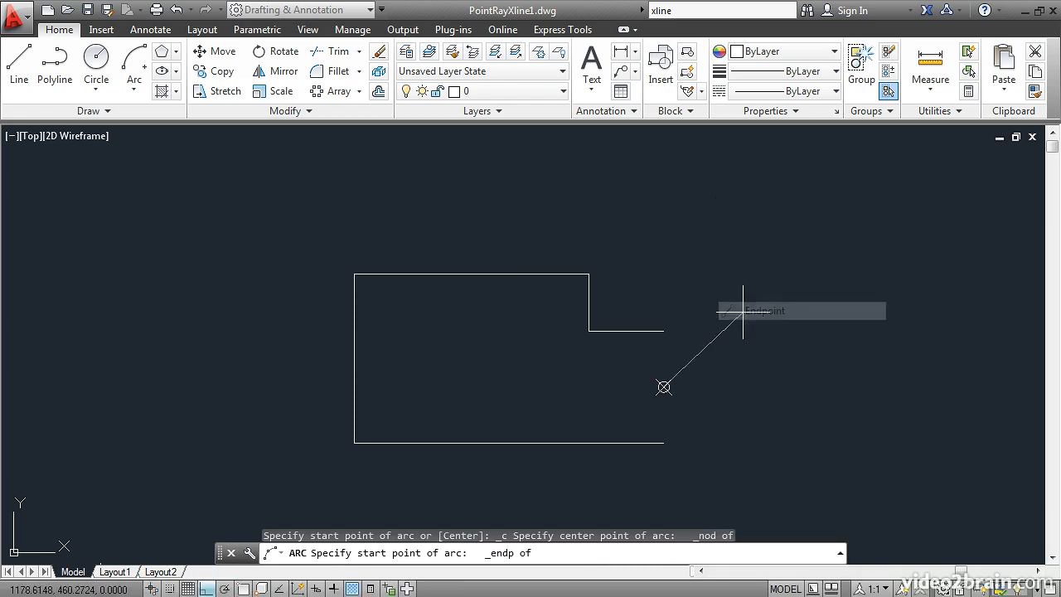
left_click(663, 442)
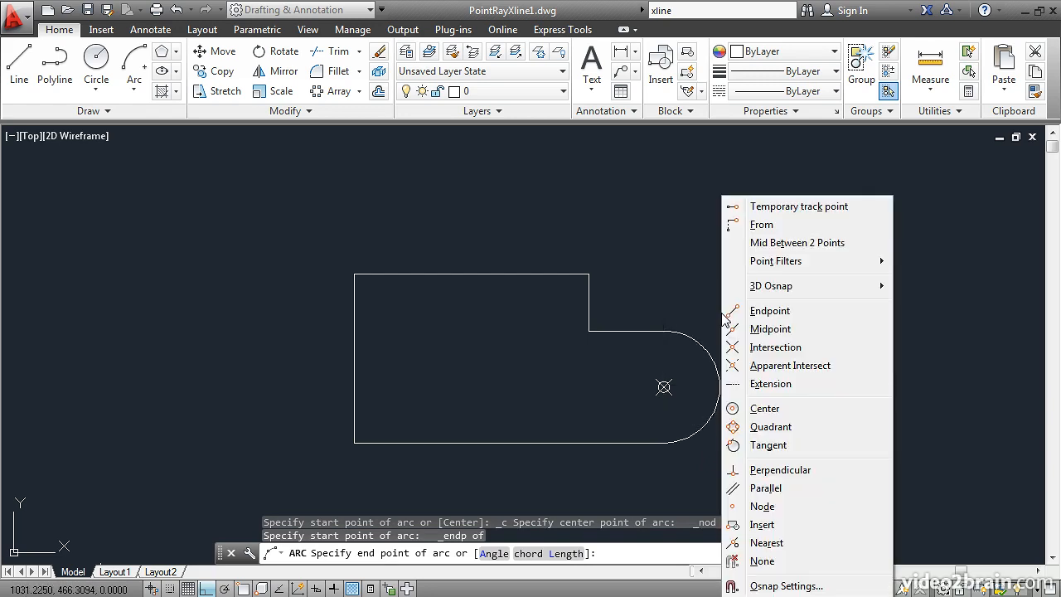
right_click(722, 313, "shift")
left_click(753, 311)
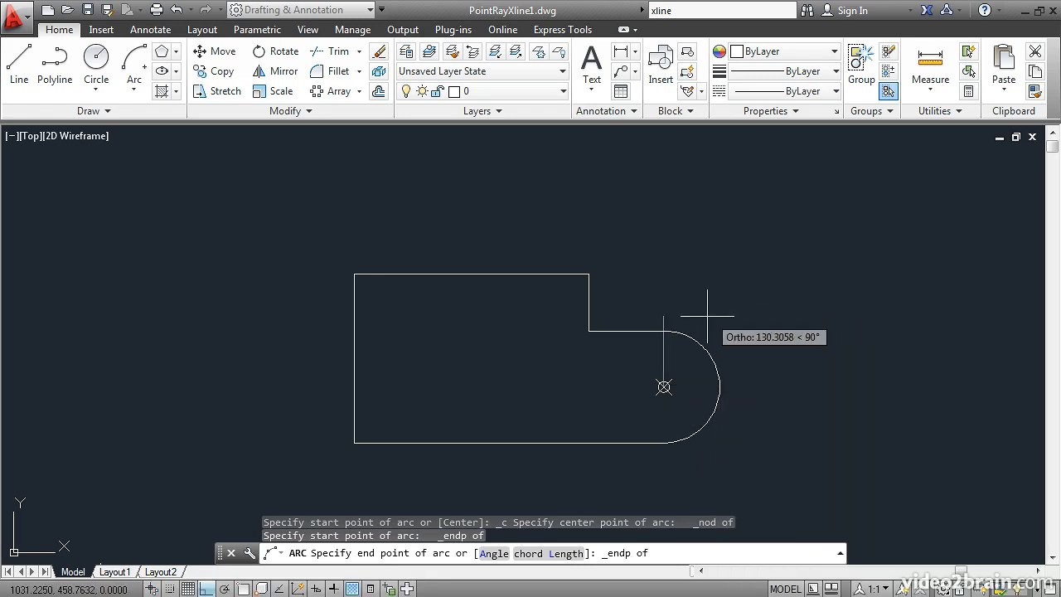
left_click(663, 331)
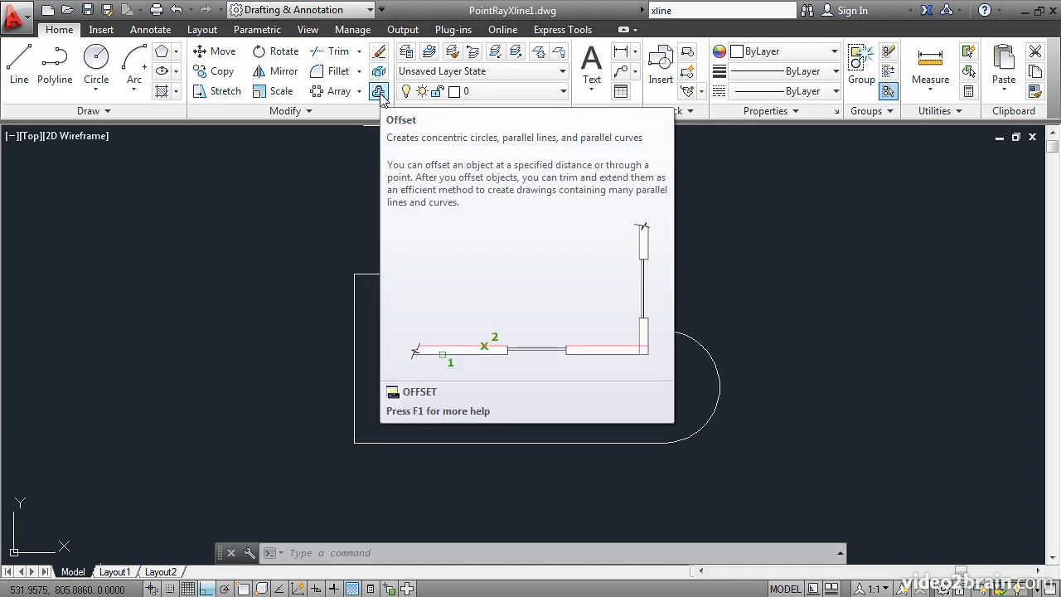
Offset the arc inward toward the point object, picking the distance from the arc's rightmost edge to just right of its center.
left_click(379, 92)
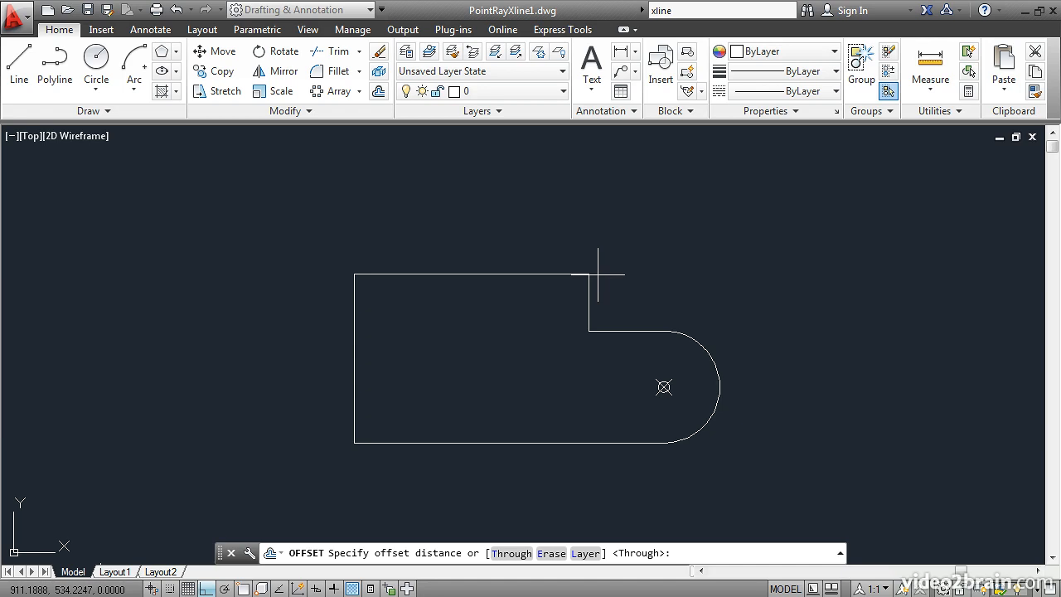
left_click(719, 387)
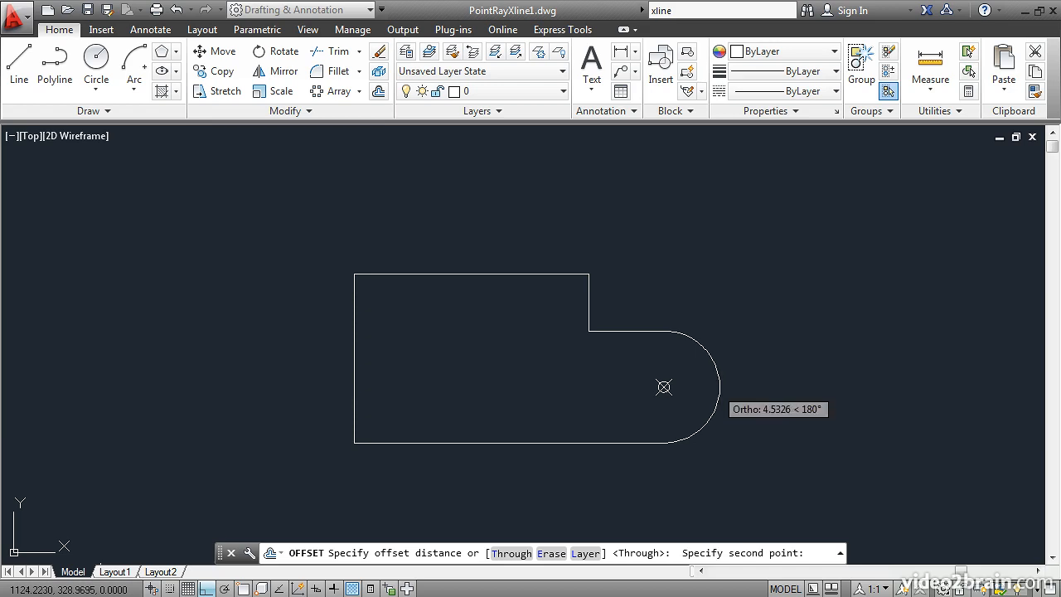
left_click(680, 388)
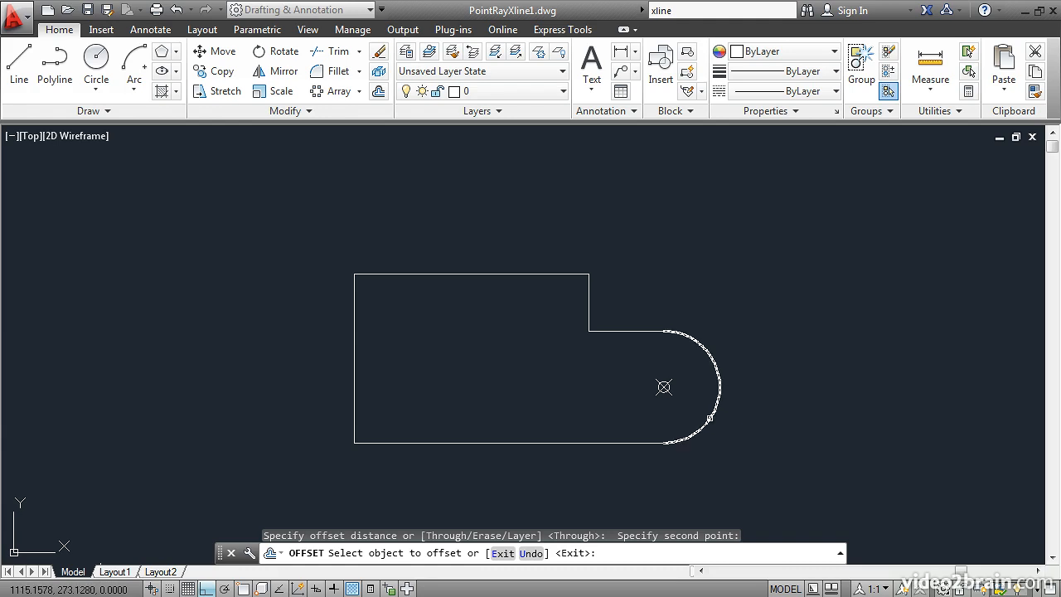
left_click(710, 416)
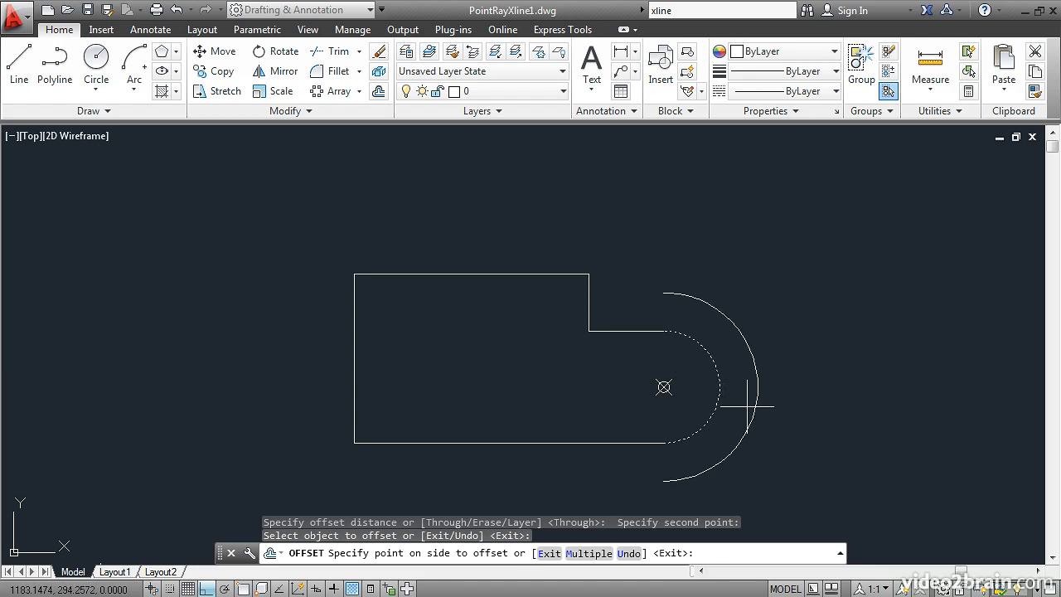
left_click(693, 386)
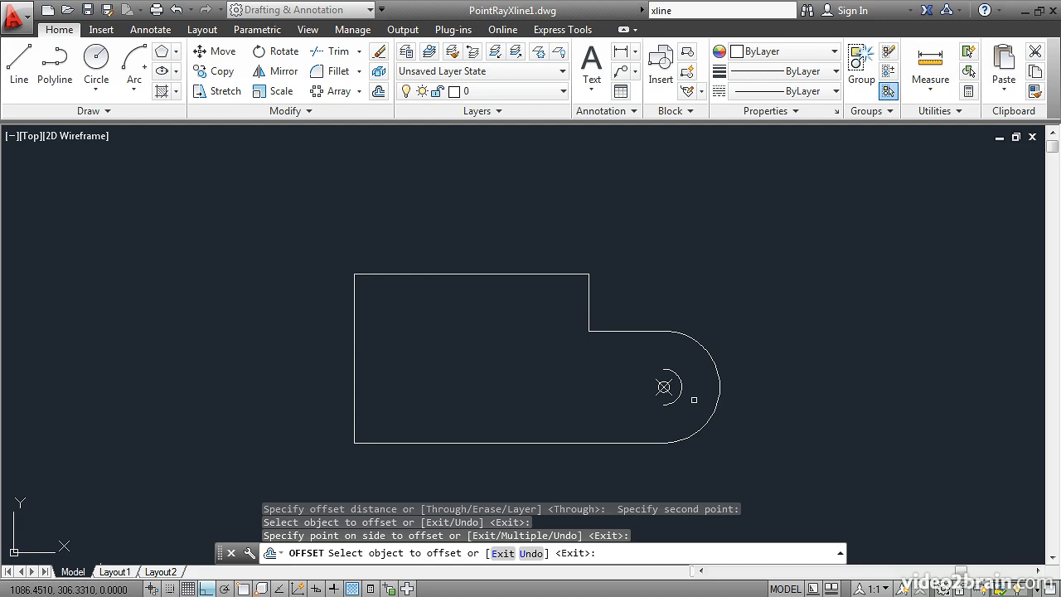
key("Return")
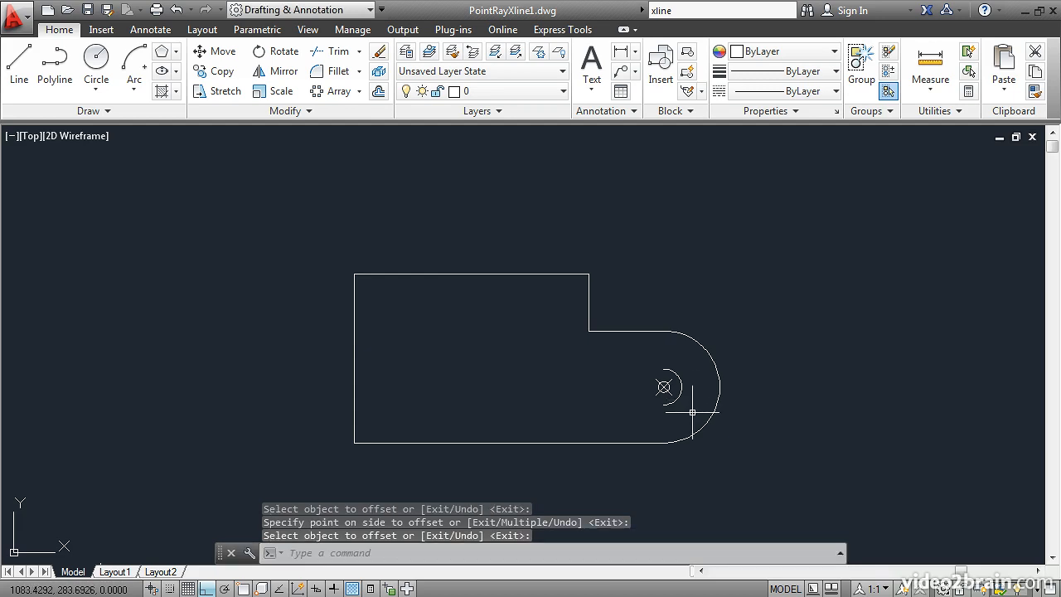
Draw a ray starting at the point object's Node snap and running vertically upward with Ortho.
left_click(135, 115)
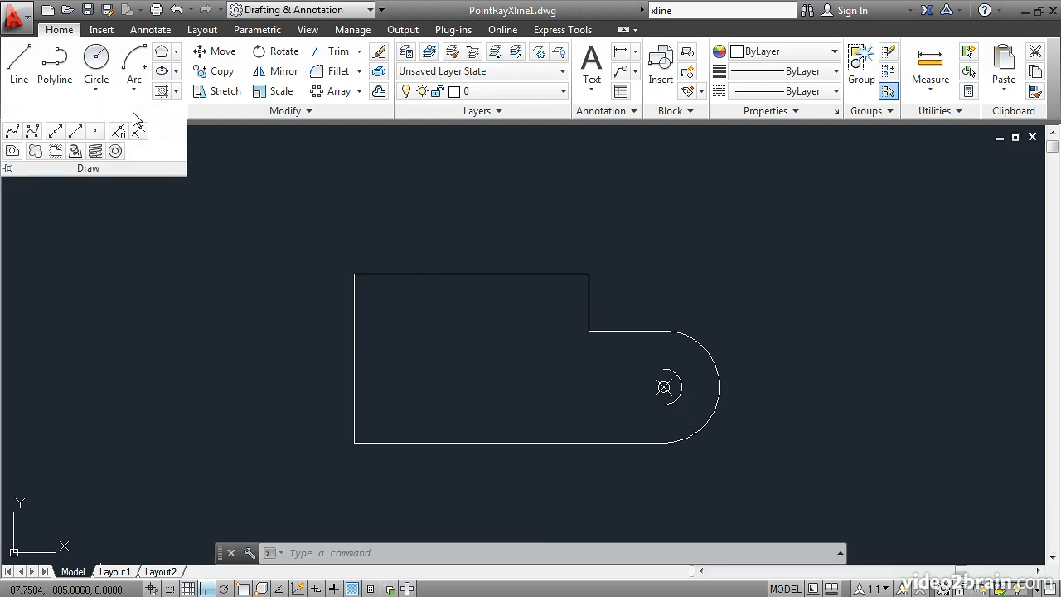
left_click(74, 132)
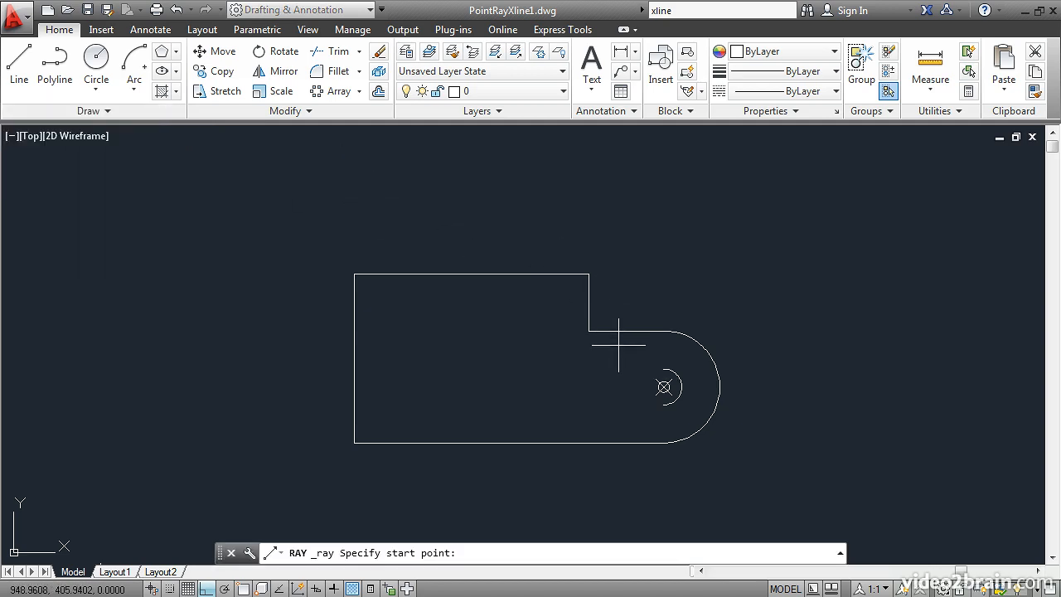
right_click(620, 253, "shift")
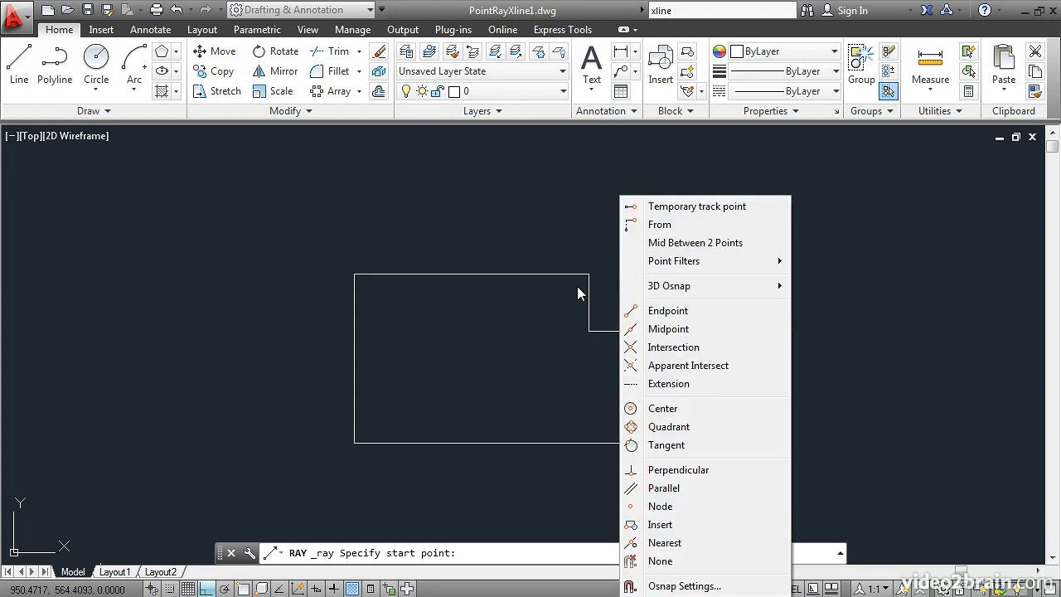
left_click(655, 506)
left_click(664, 387)
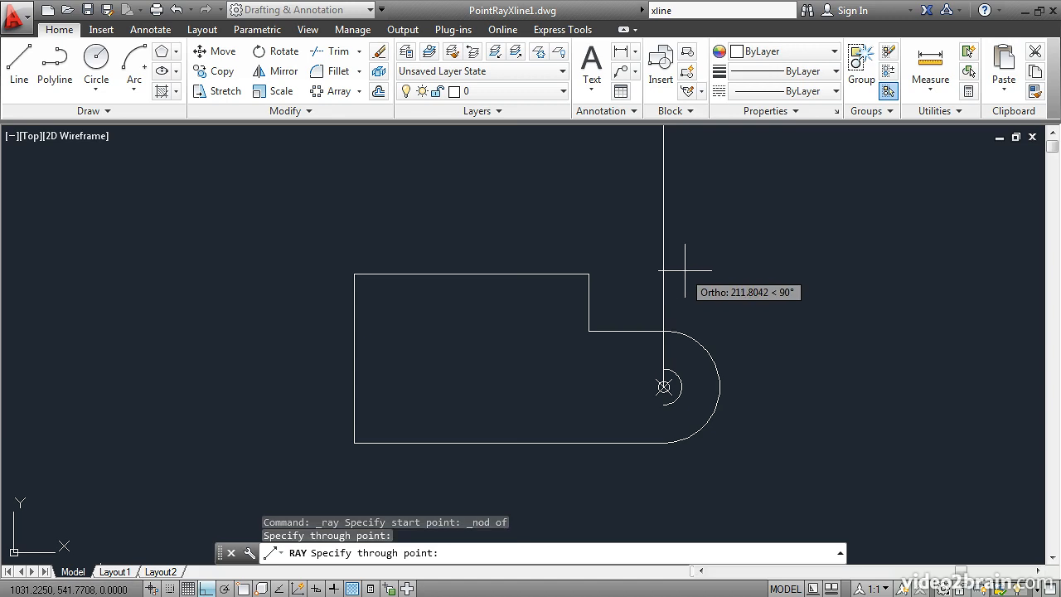
left_click(684, 270)
key("Return")
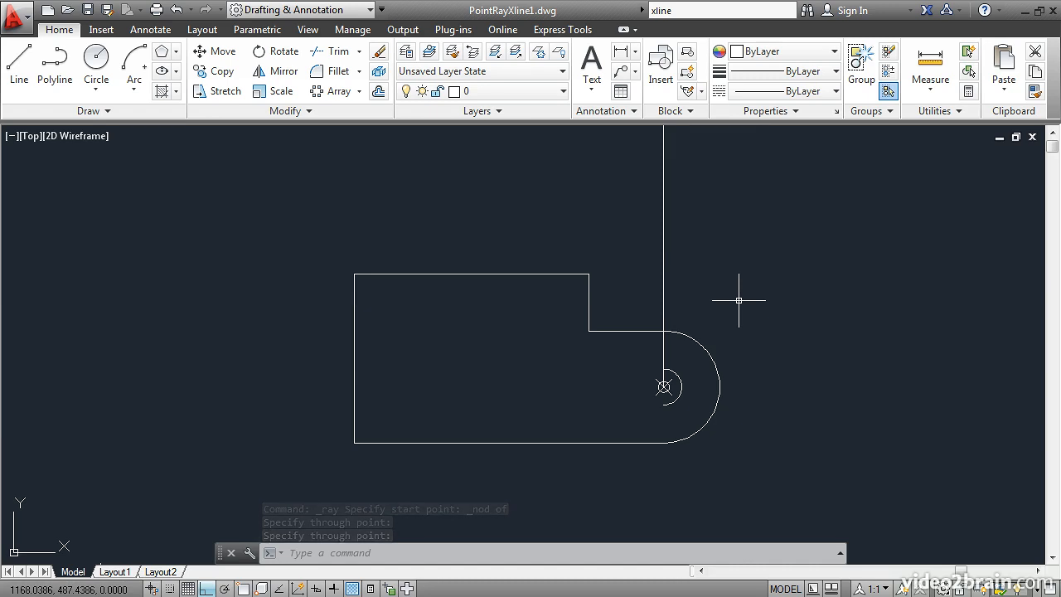
Create a polar array of the vertical ray with 32 items, centered on the point object with the Node snap.
left_click(360, 93)
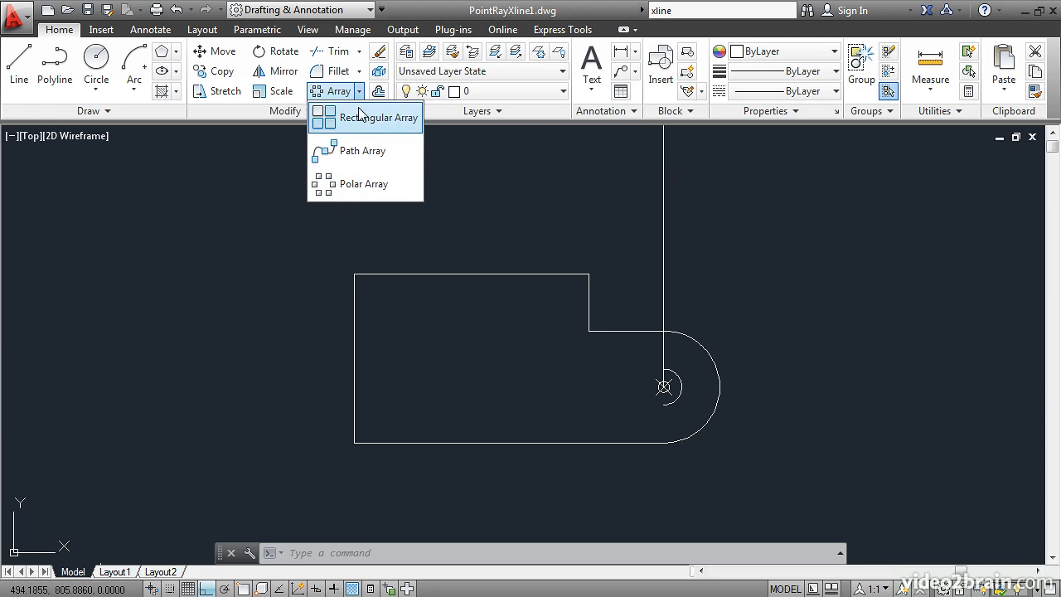
left_click(358, 184)
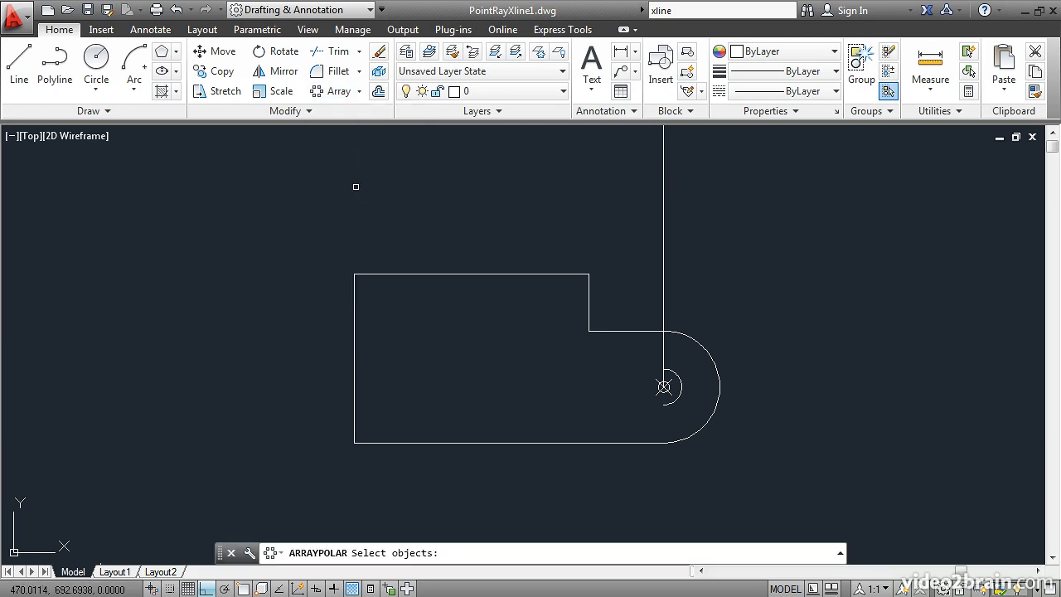
left_click(662, 300)
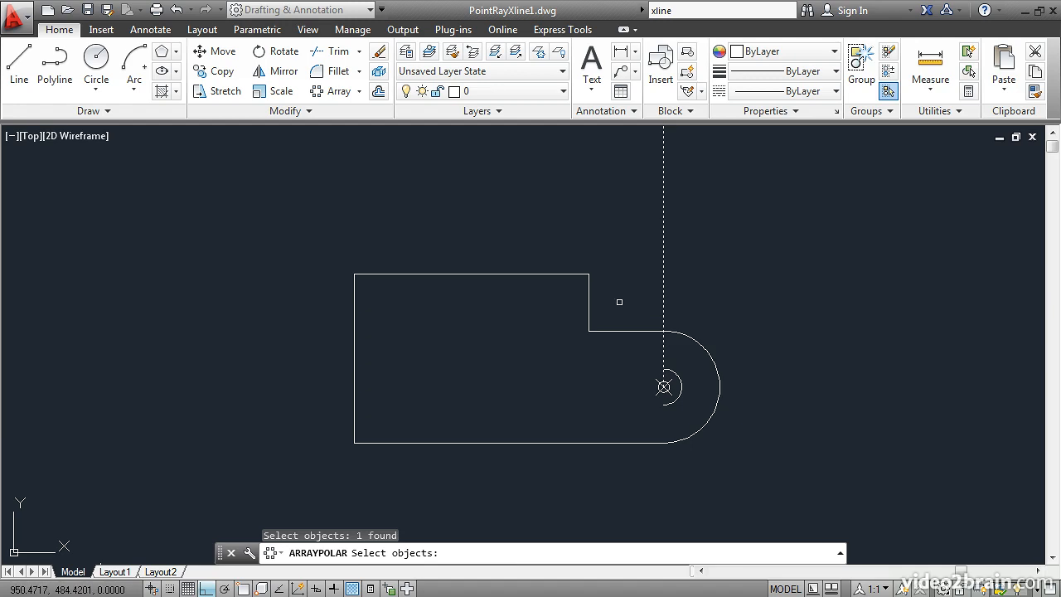
key("Return")
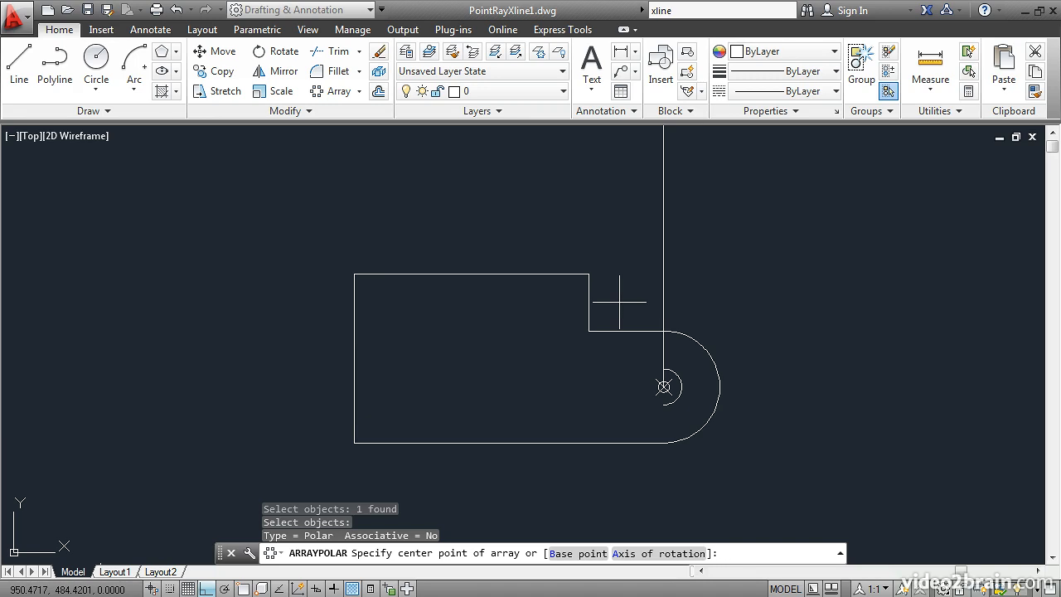
right_click(617, 263, "shift")
left_click(651, 505)
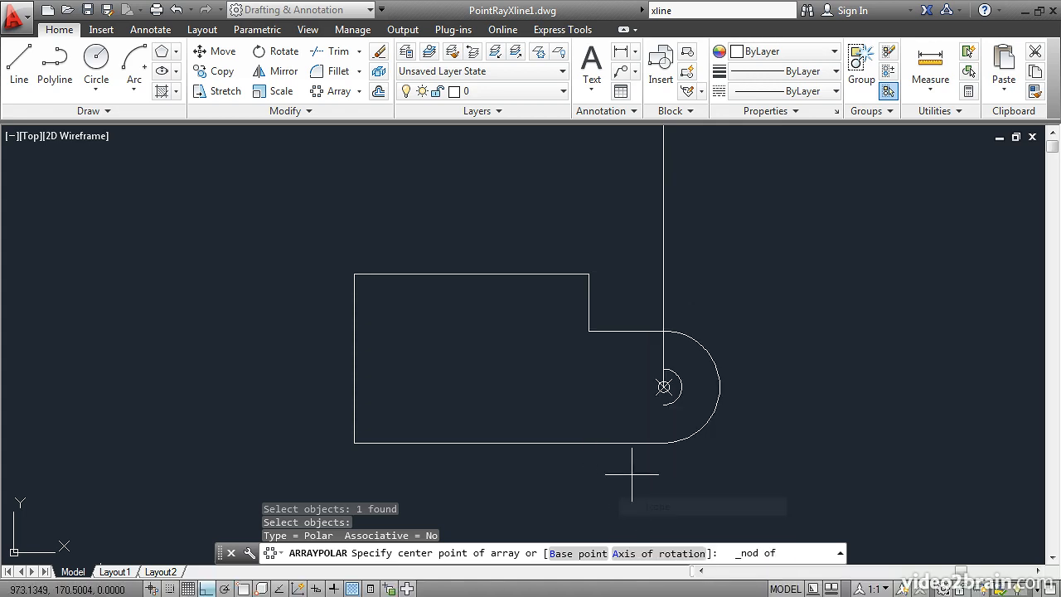
left_click(663, 388)
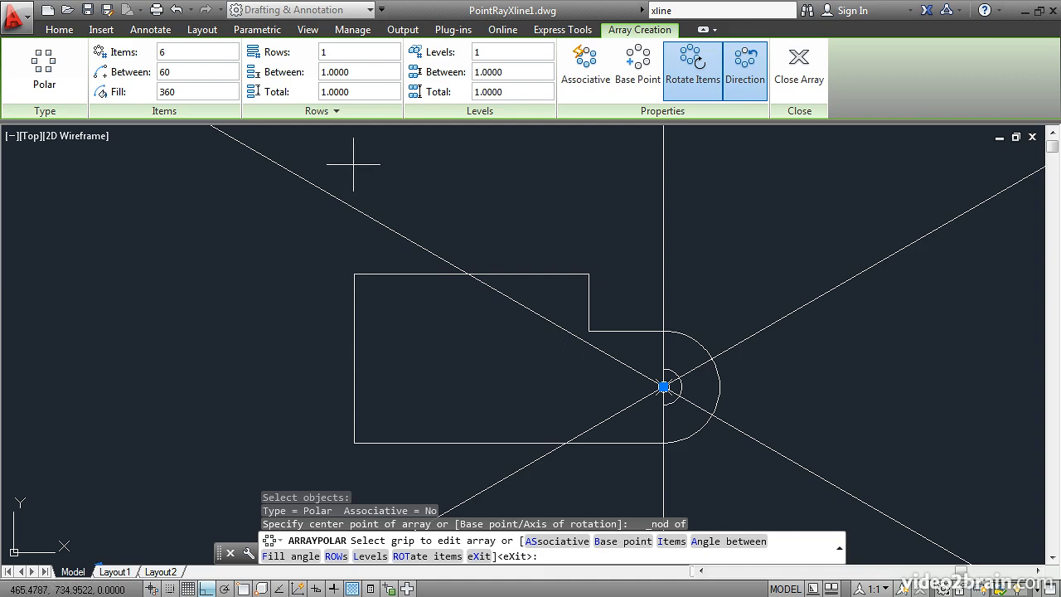
left_click(166, 56)
type("32")
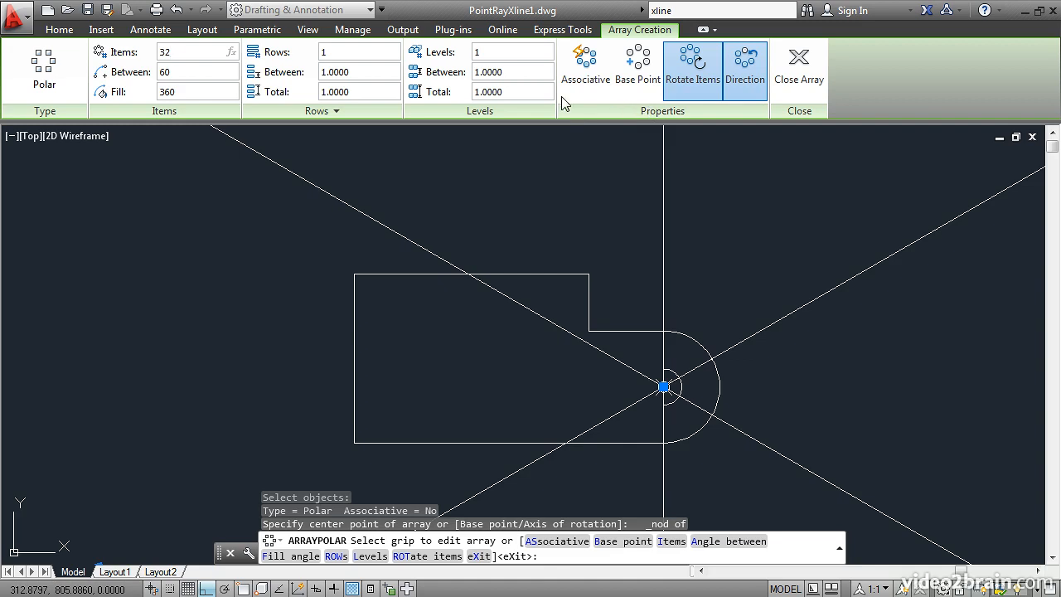
left_click(789, 77)
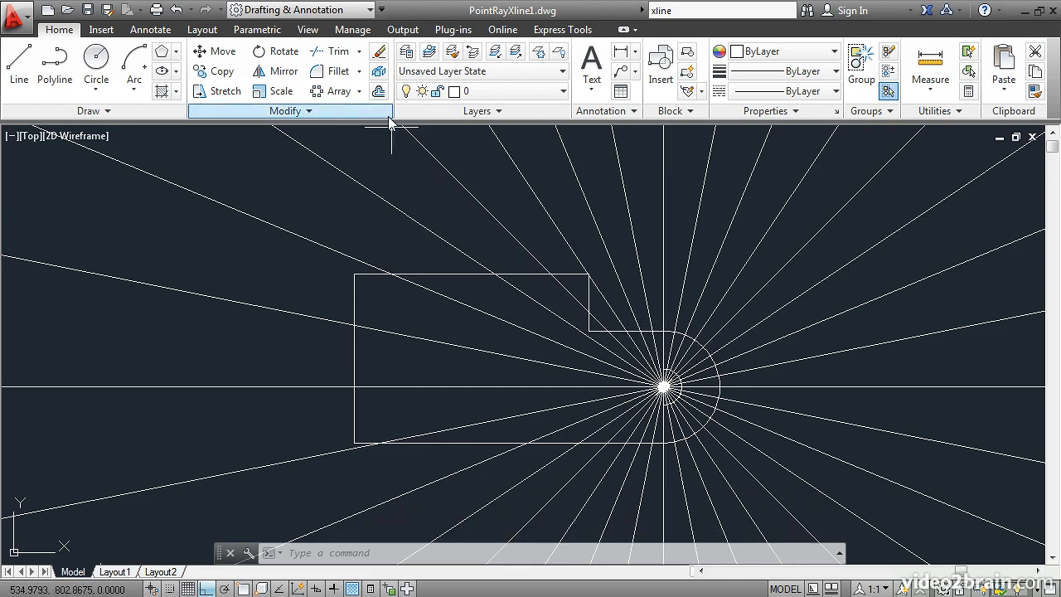
Erase all the arrayed rays that extend to the left of the point, keeping the two vertical rays.
left_click(379, 51)
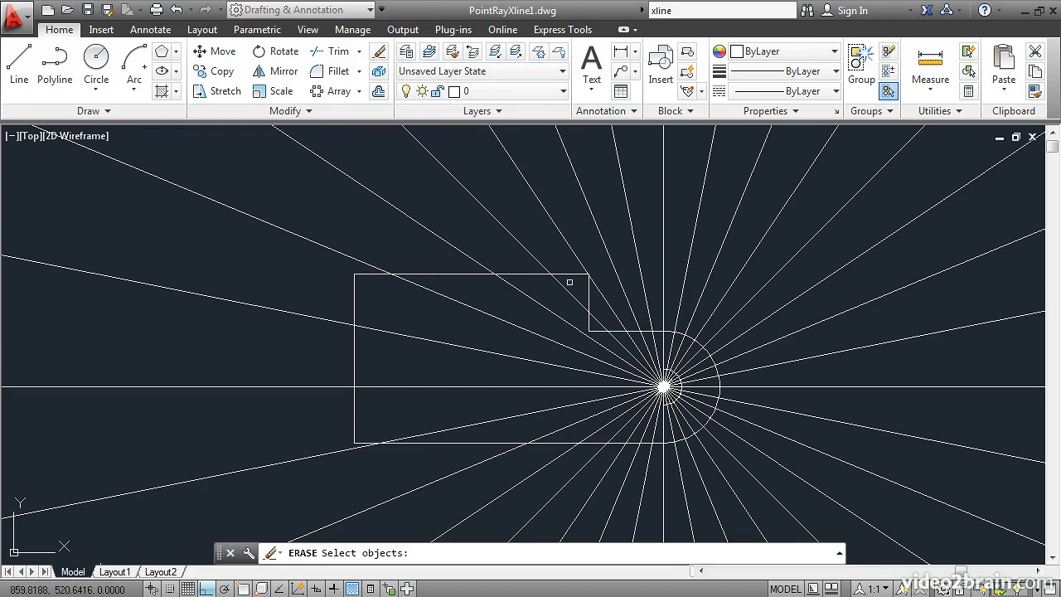
left_click(654, 430)
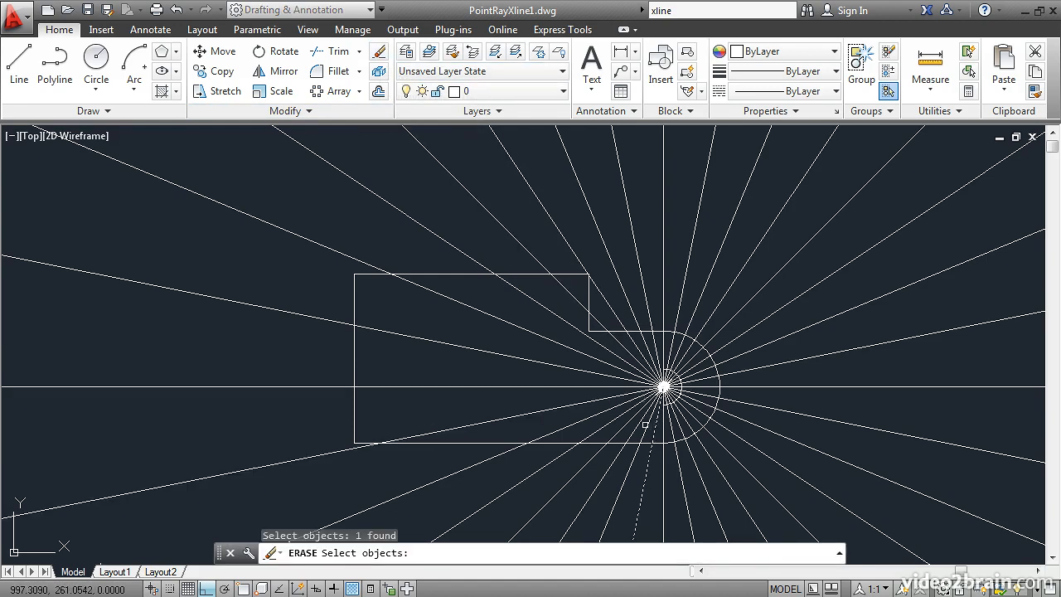
left_click(646, 428)
left_click(636, 423)
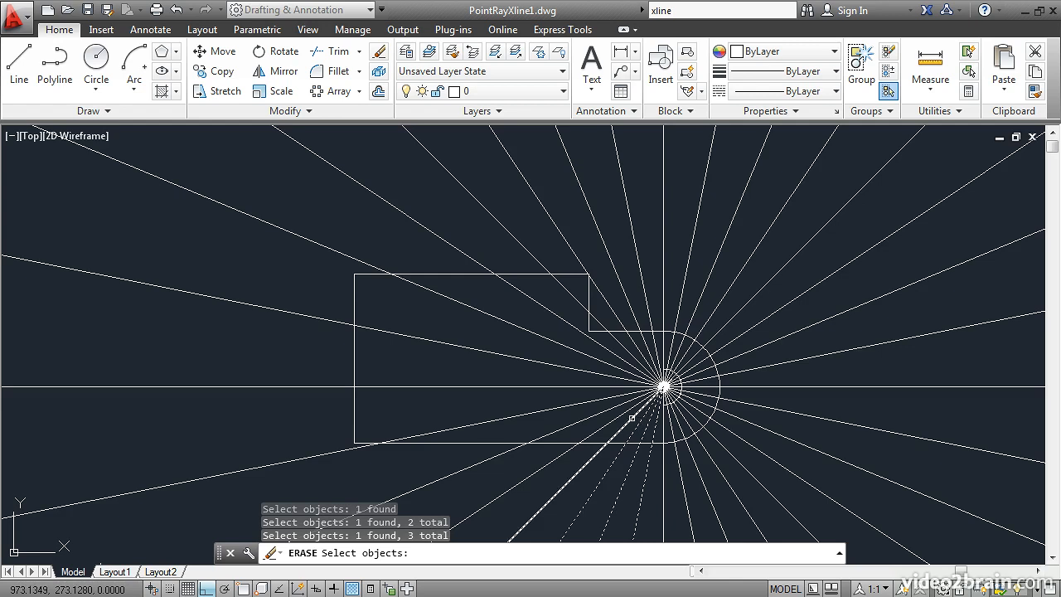
left_click(628, 418)
left_click(623, 413)
left_click(615, 408)
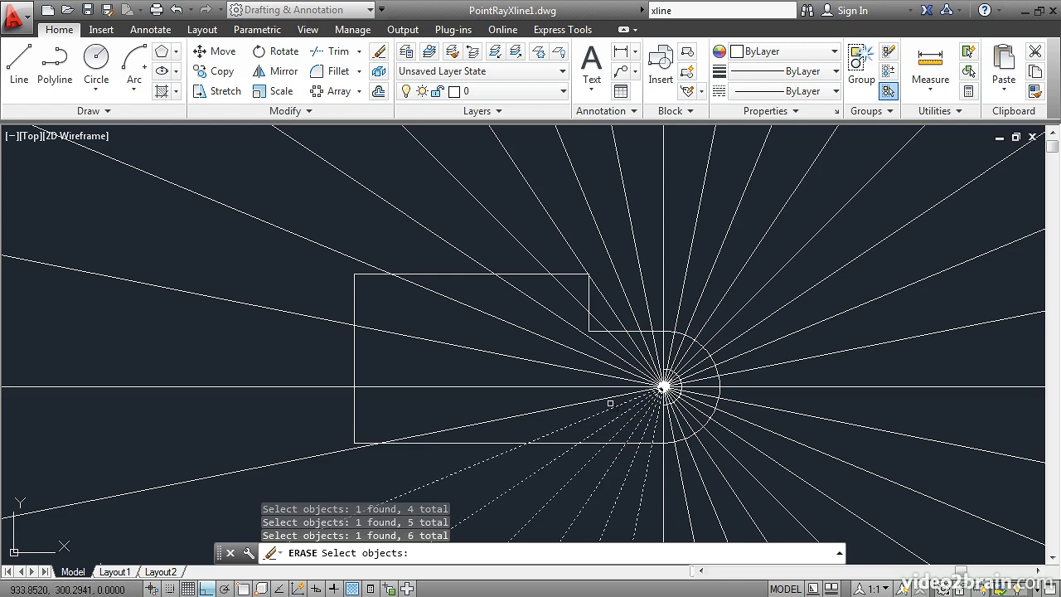
left_click(630, 426)
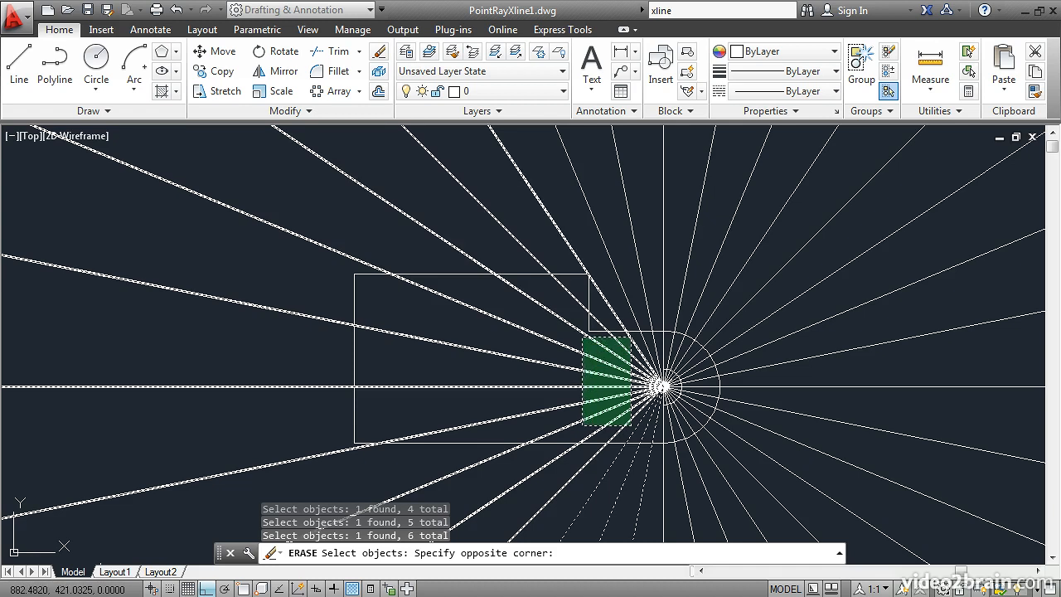
left_click(582, 336)
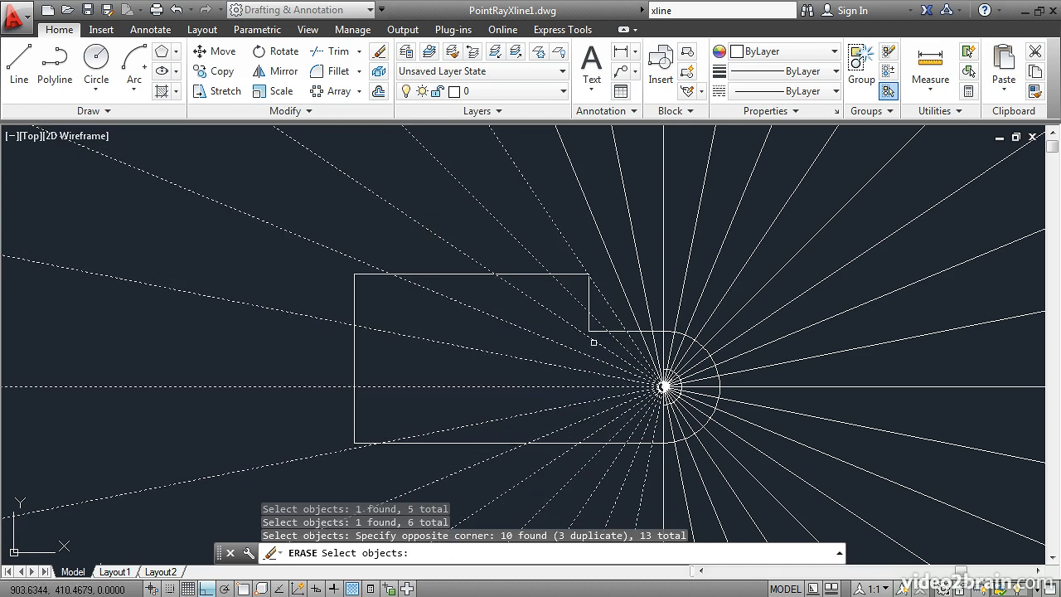
left_click(631, 312)
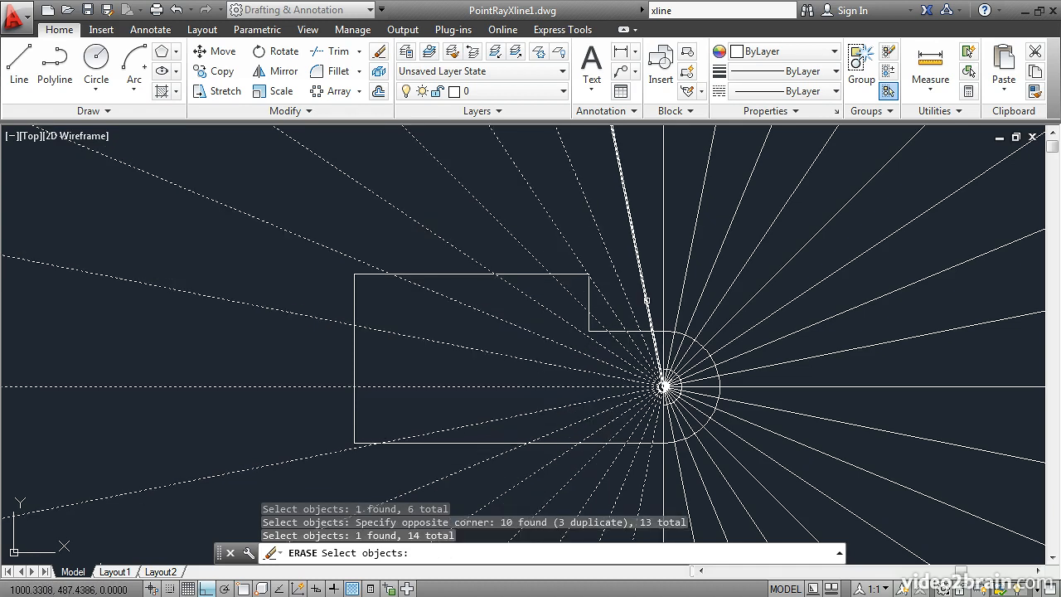
left_click(642, 304)
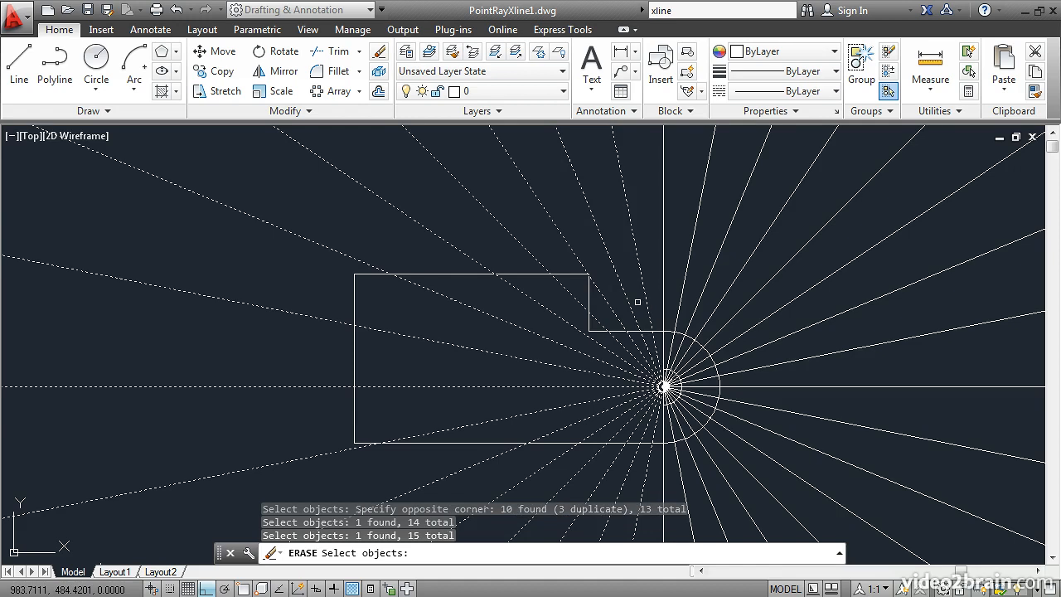
key("Return")
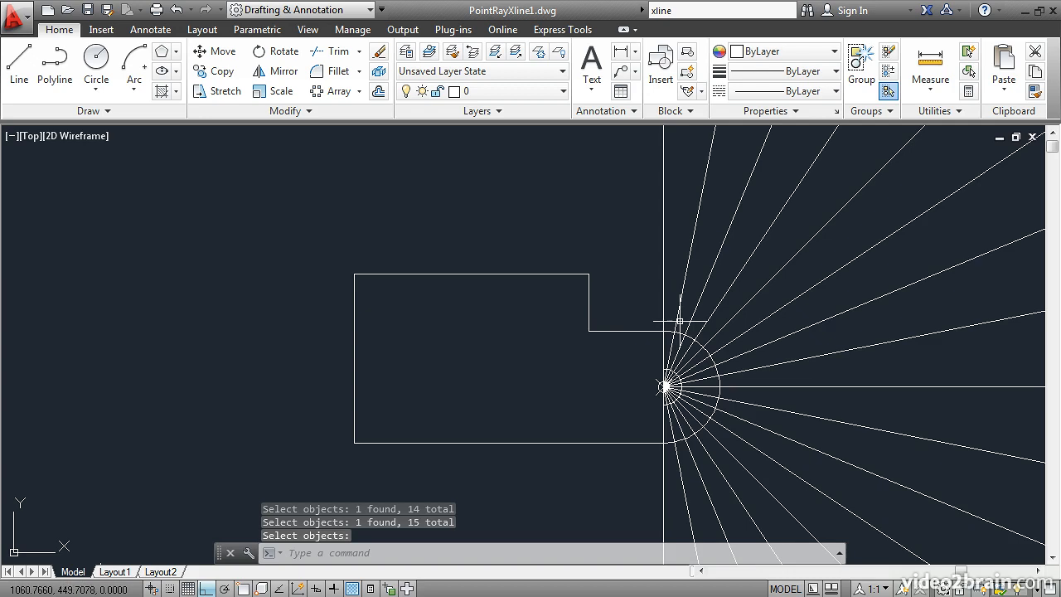
Start the Trim command with the outer arc and the inner offset arc as cutting edges.
left_click(333, 50)
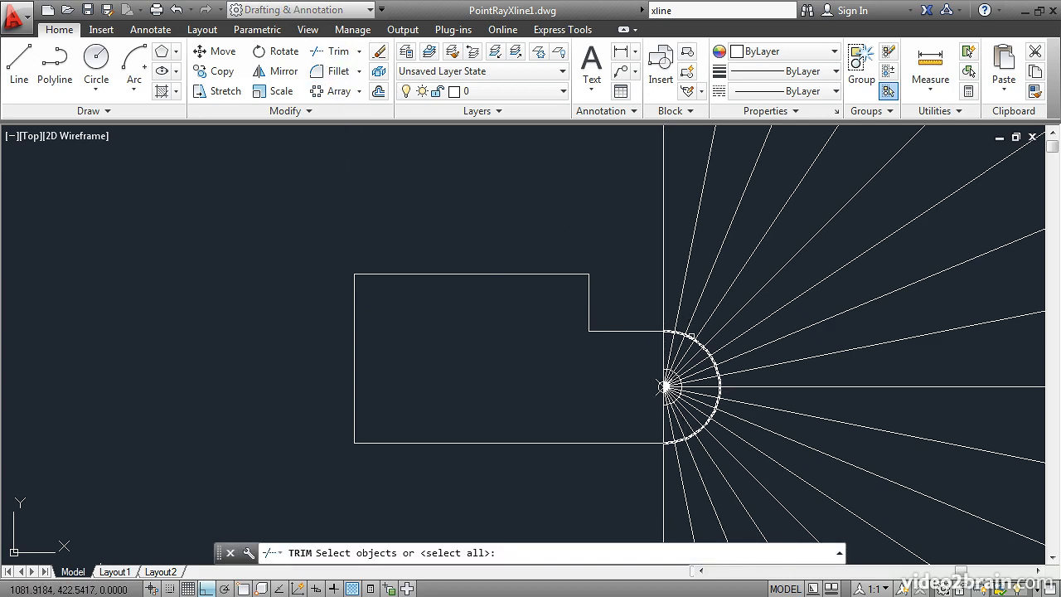
left_click(690, 335)
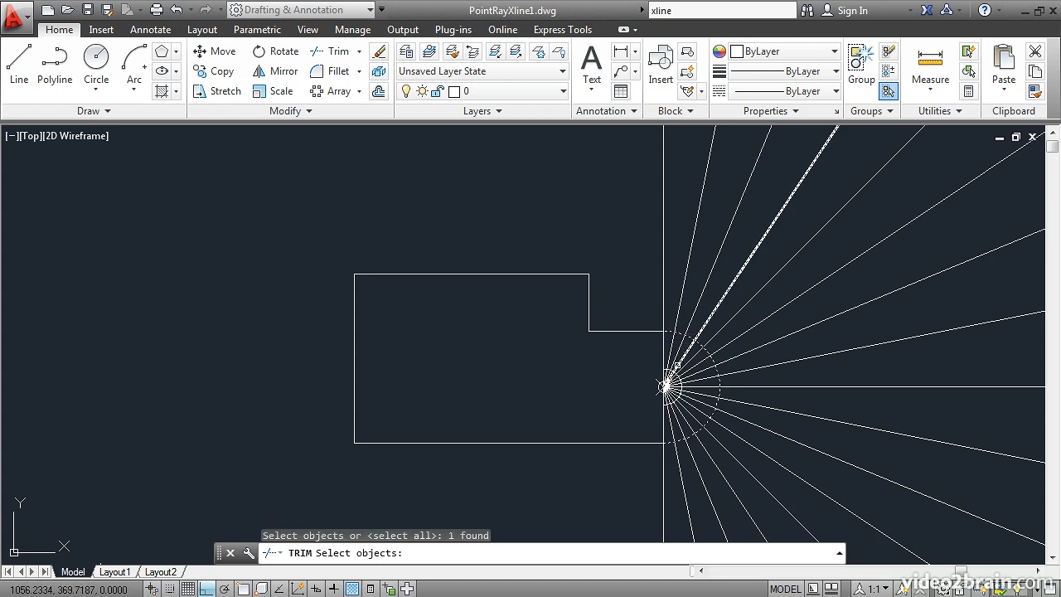
scroll(663, 386, "up", 4)
scroll(680, 389, "up", 2)
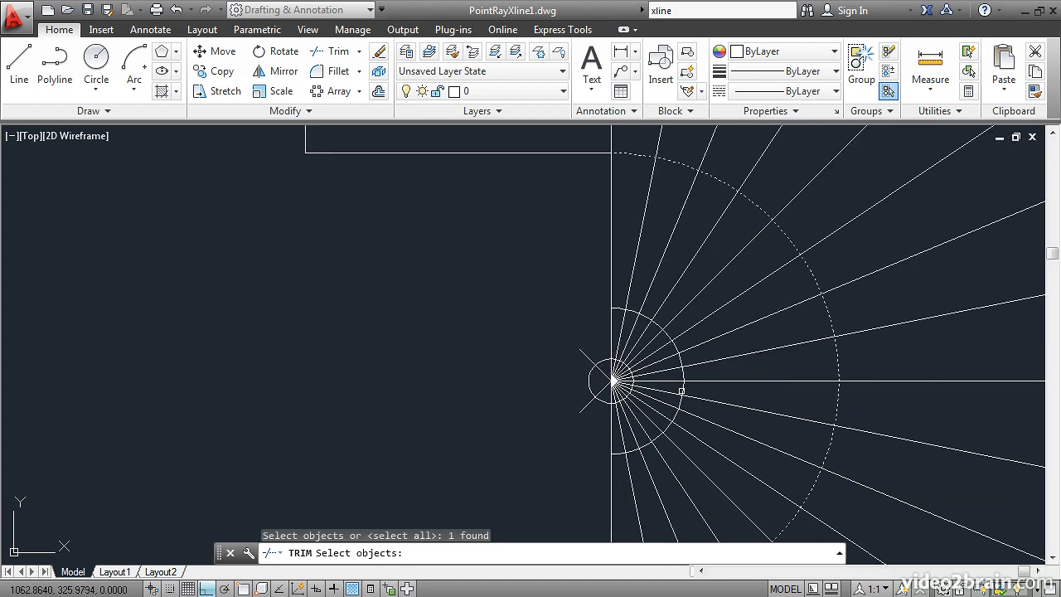
left_click(684, 374)
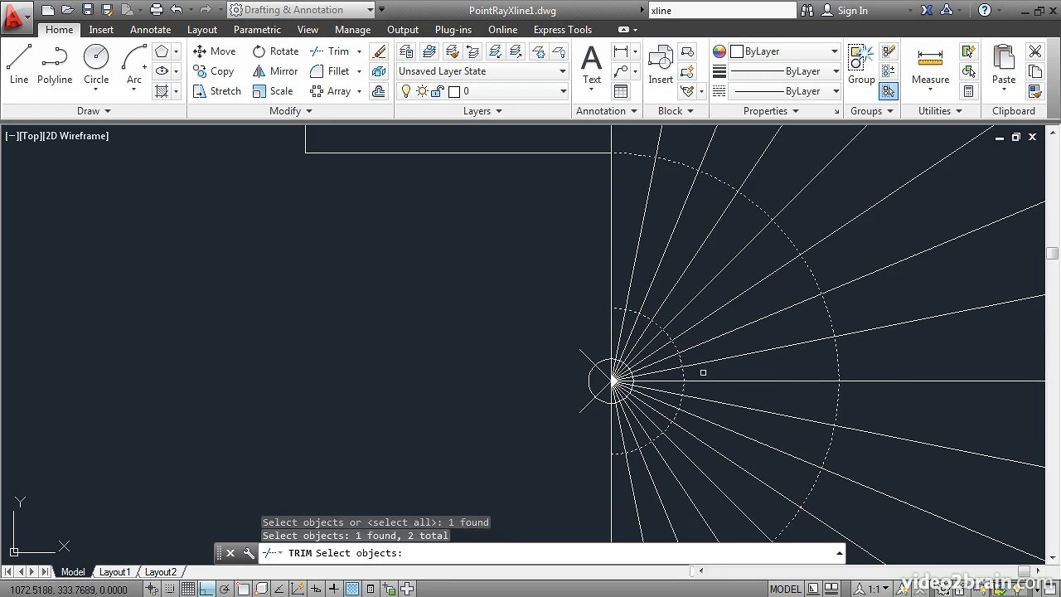
key("Return")
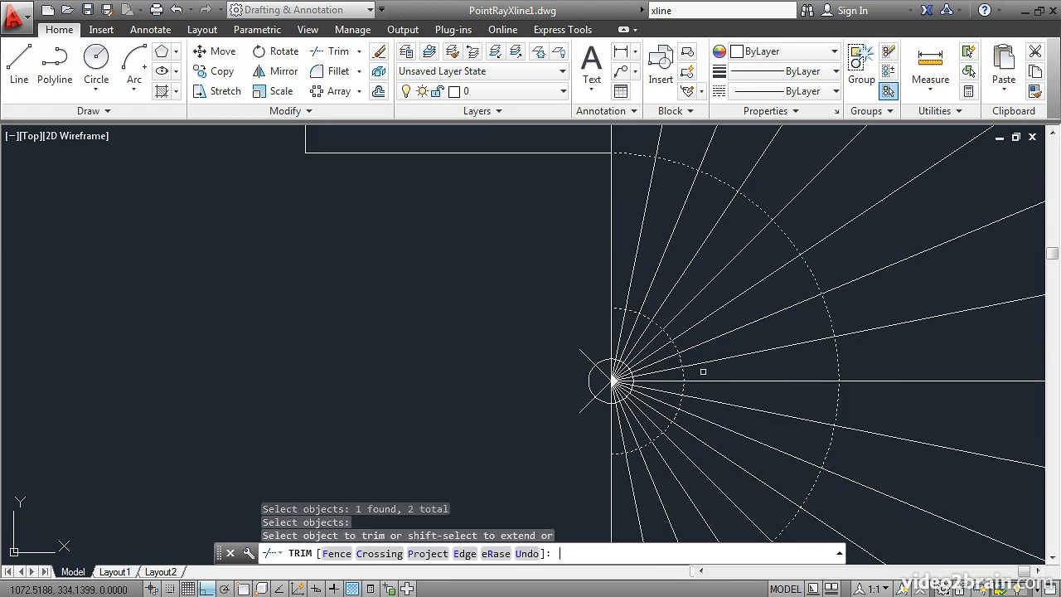
Trim the portions of all remaining rays that extend beyond the outer arc, including both vertical rays.
scroll(703, 367, "down", 2)
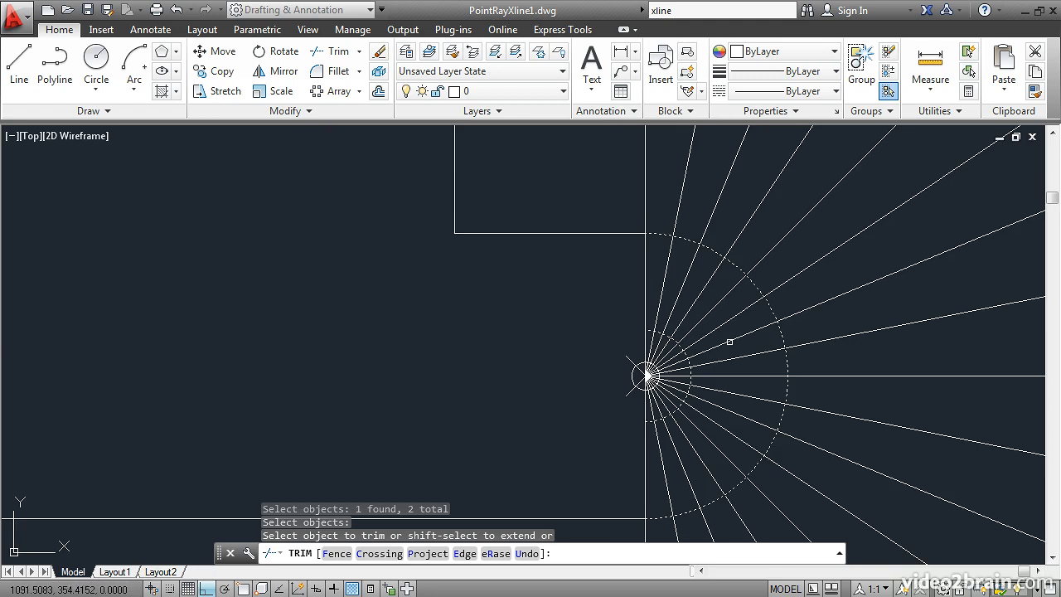
left_click(645, 199)
left_click(677, 210)
left_click(709, 222)
left_click(742, 234)
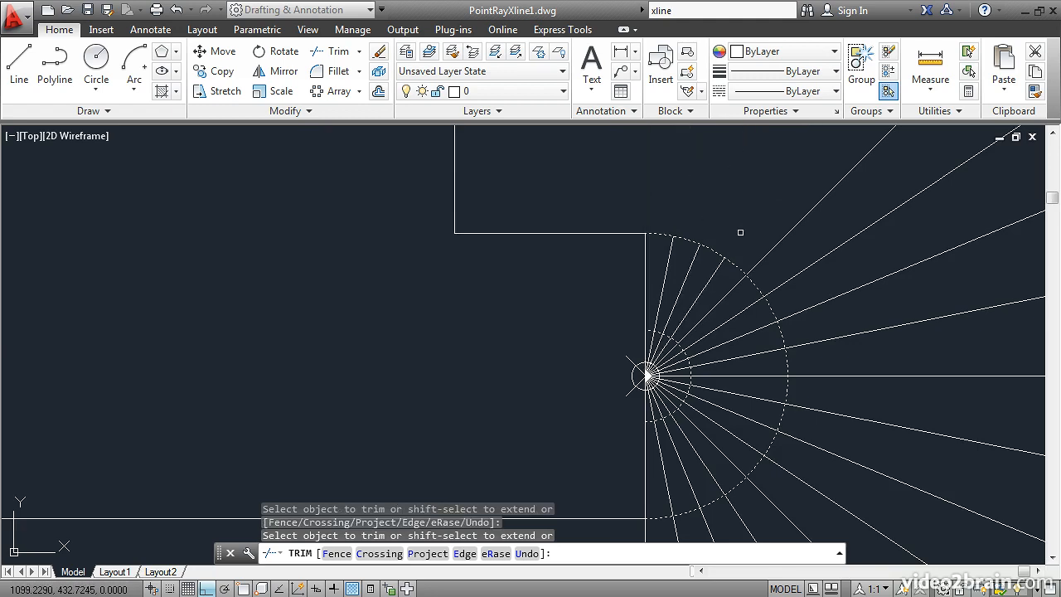
left_click(912, 348)
left_click(812, 205)
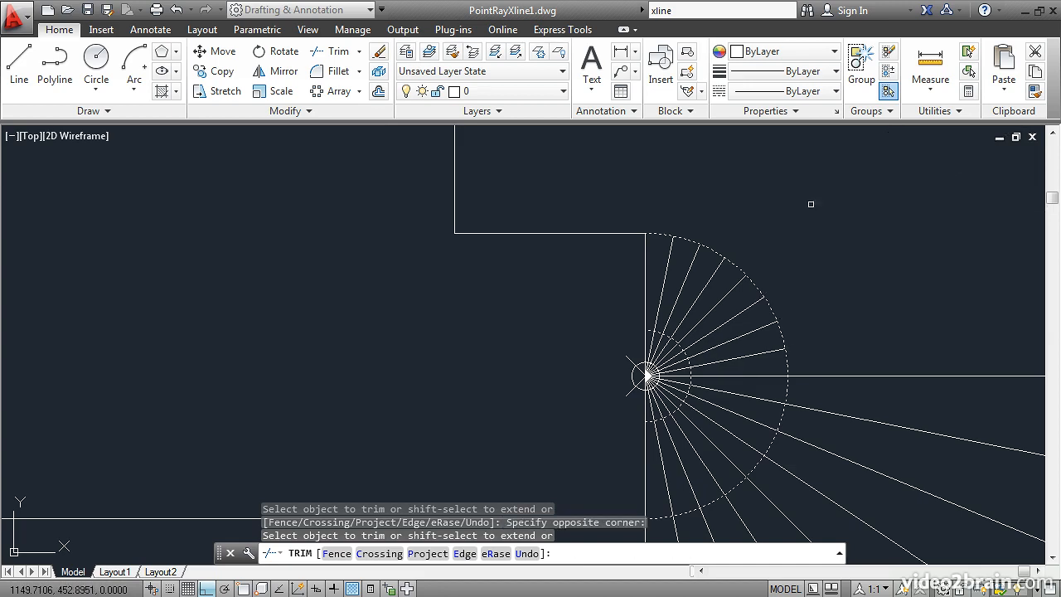
middle_click_drag(753, 357, 725, 266)
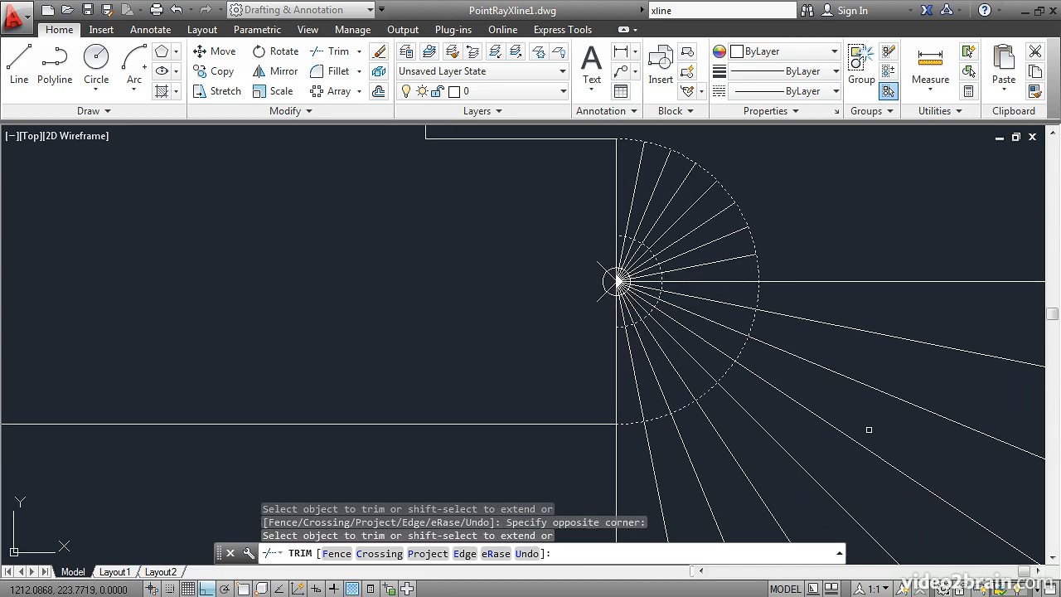
left_click(901, 509)
left_click(811, 259)
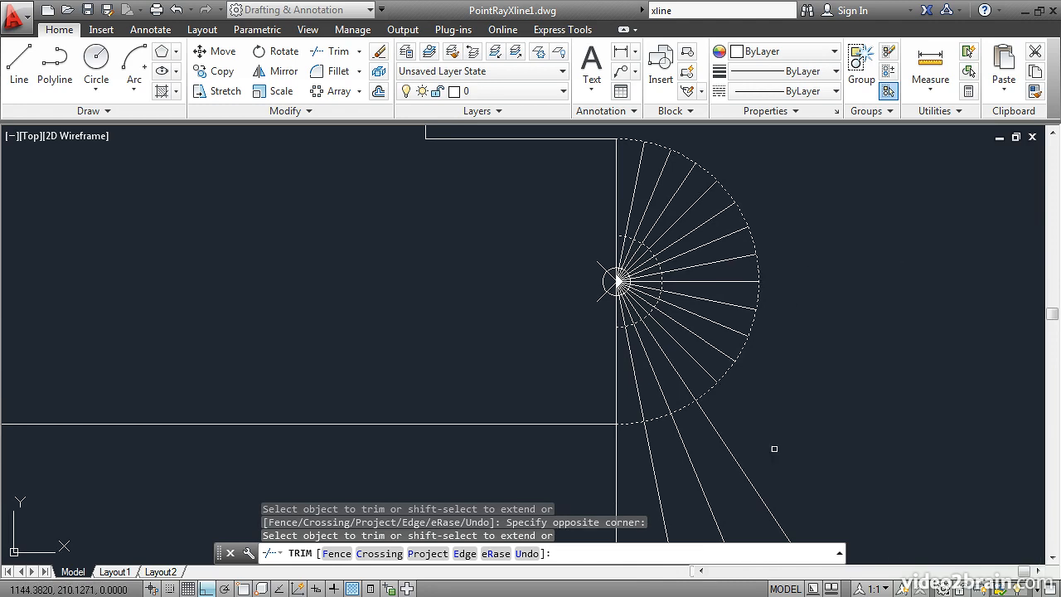
left_click(797, 511)
left_click(589, 461)
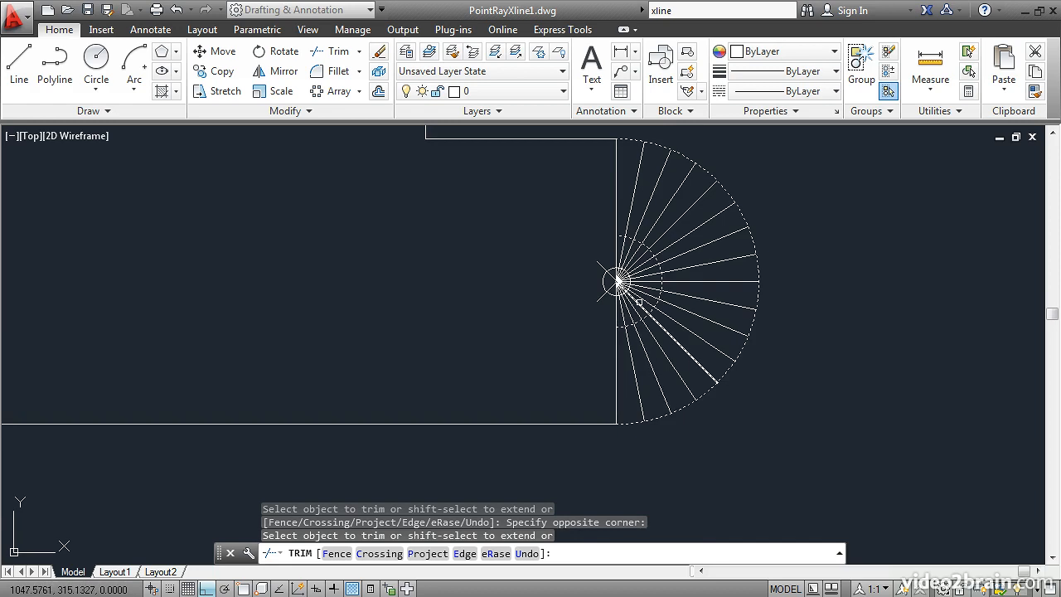
Trim the ray portions inside the inner arc around the point object with a crossing selection and finish Trim.
scroll(638, 302, "up", 2)
scroll(639, 302, "up", 2)
middle_click_drag(616, 233, 637, 296)
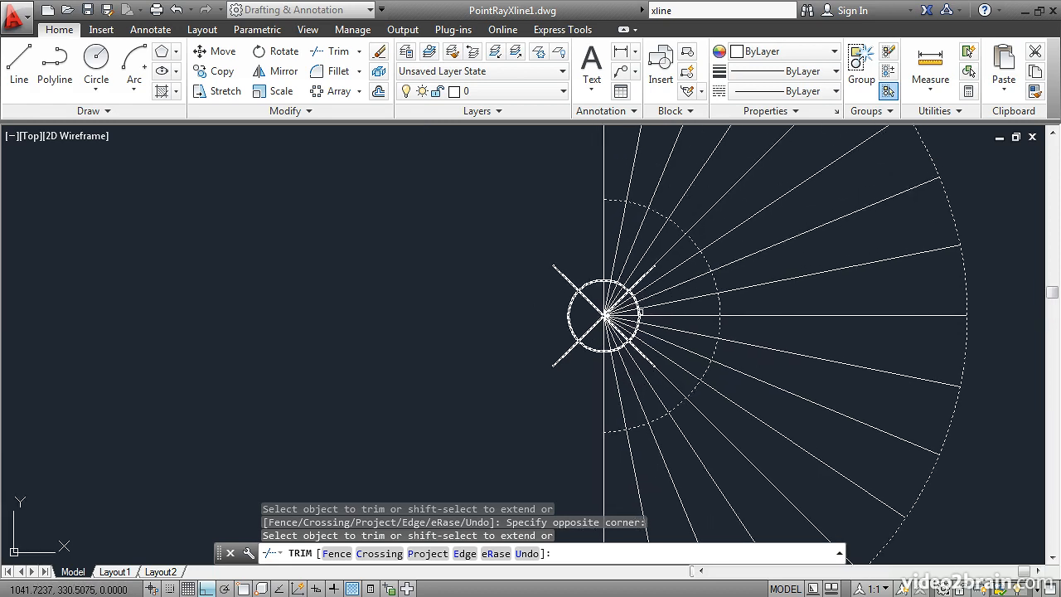
left_click(681, 376)
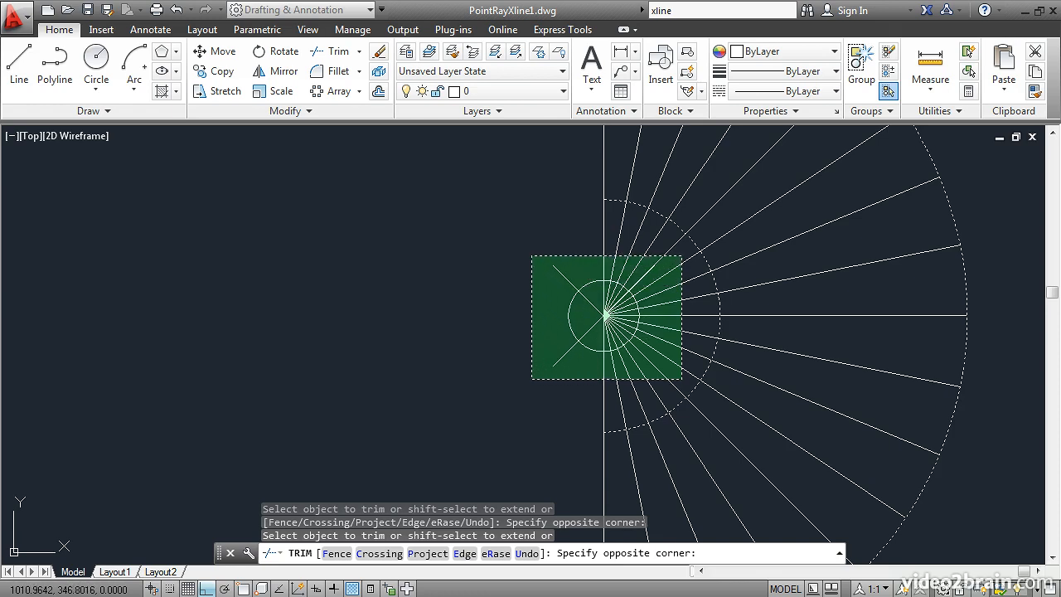
left_click(531, 256)
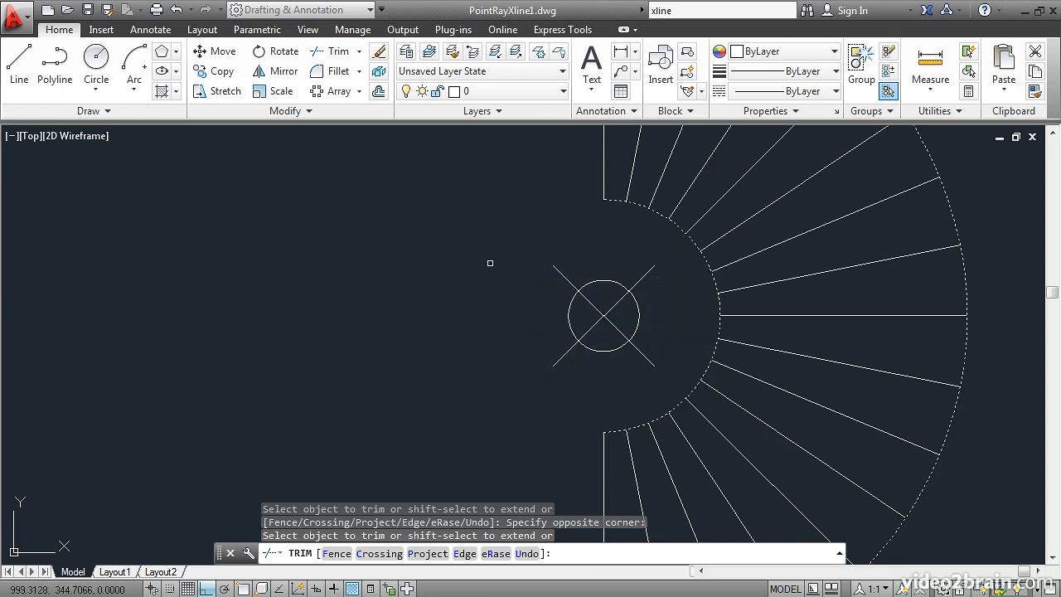
key("Return")
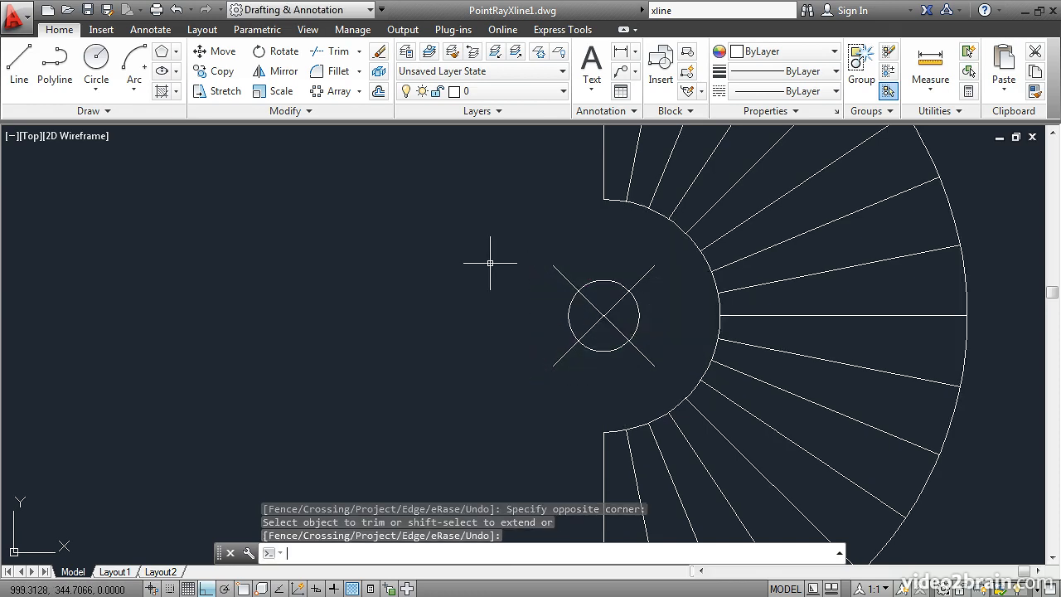
middle_click(490, 263)
middle_click(490, 263)
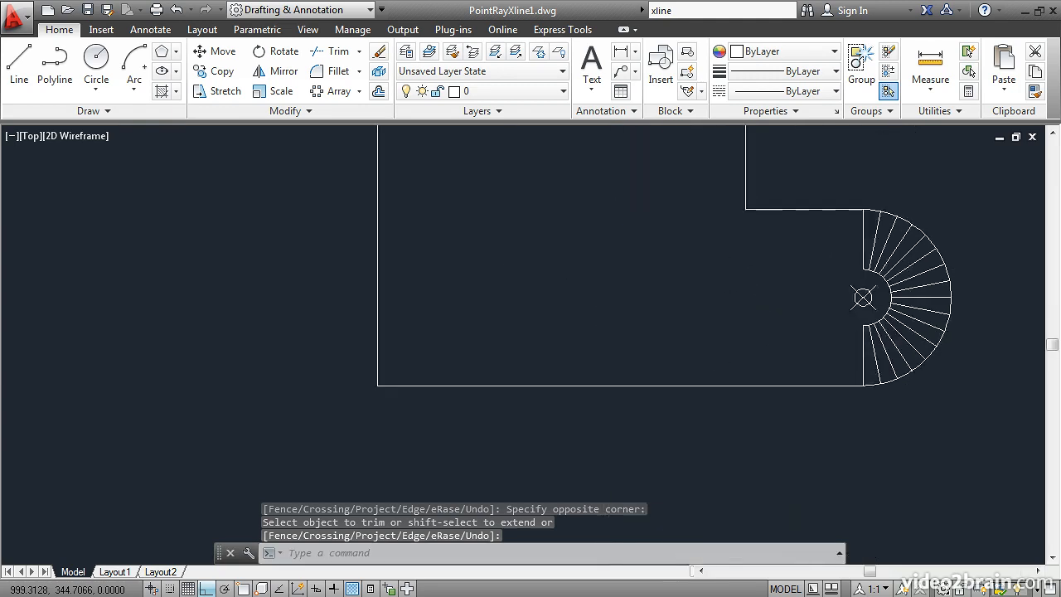
middle_click_drag(620, 275, 498, 327)
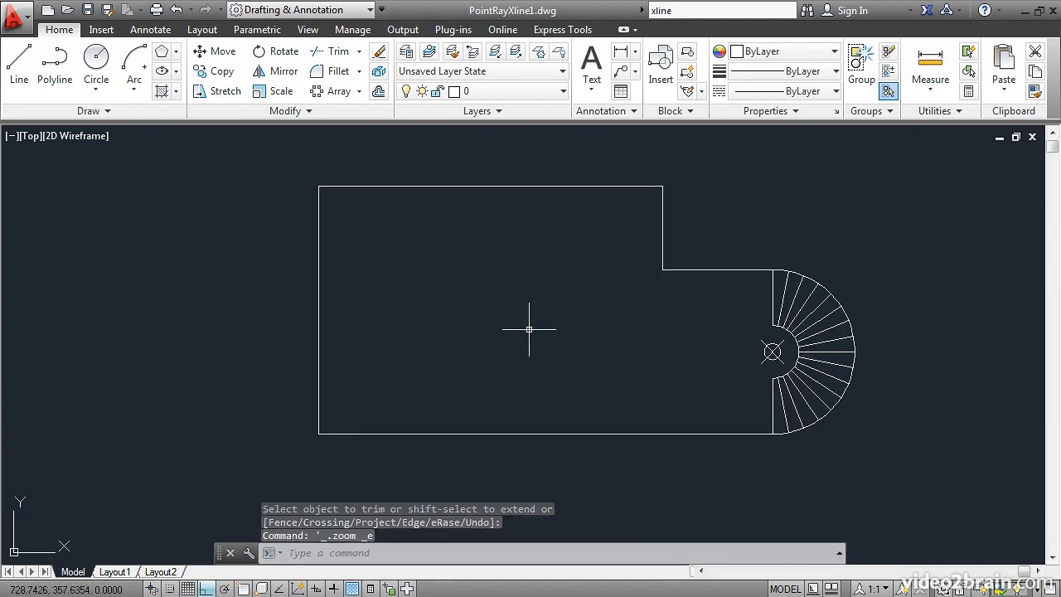